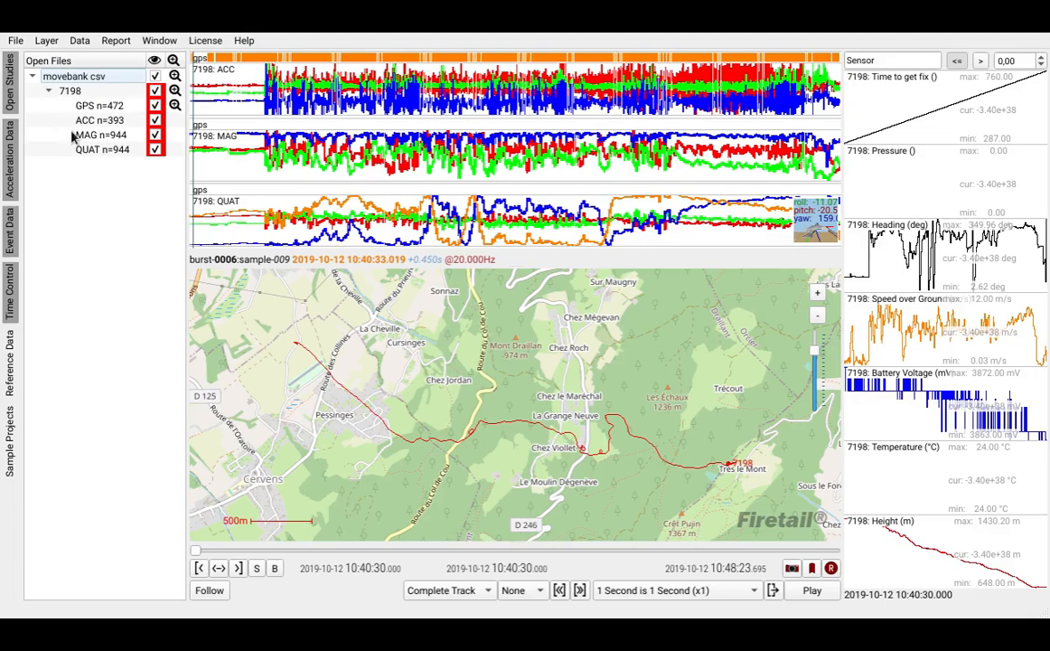
# - Hide the MAG and QUAT data of 7198, leaving its acceleration data displayed in the sensor plot
pyautogui.click(155, 137)
pyautogui.click(155, 138)
pyautogui.click(155, 151)
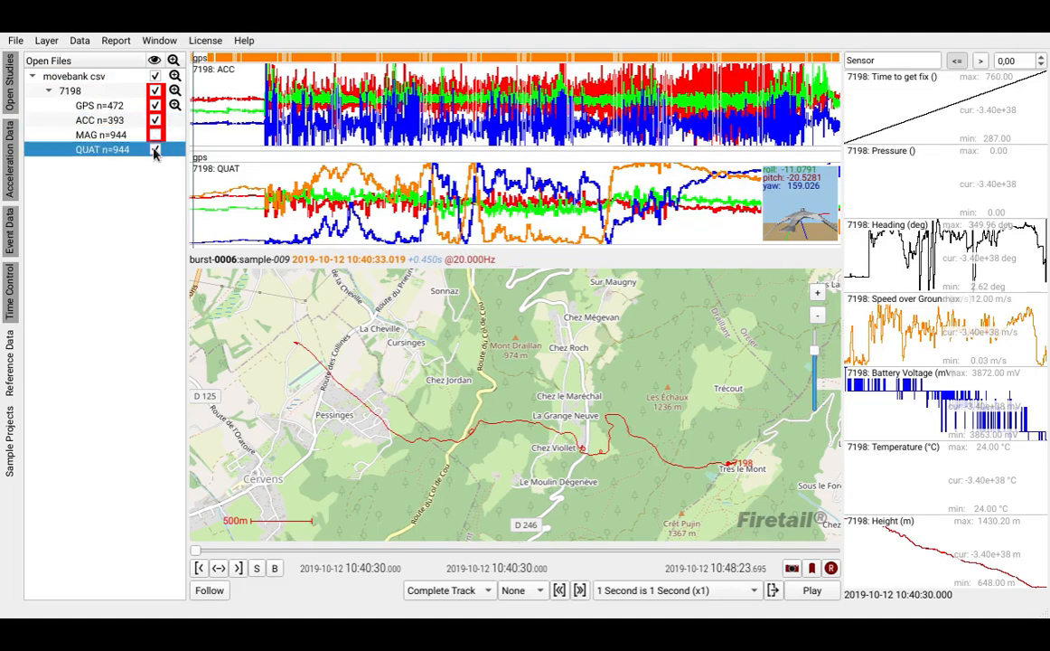
pyautogui.click(154, 151)
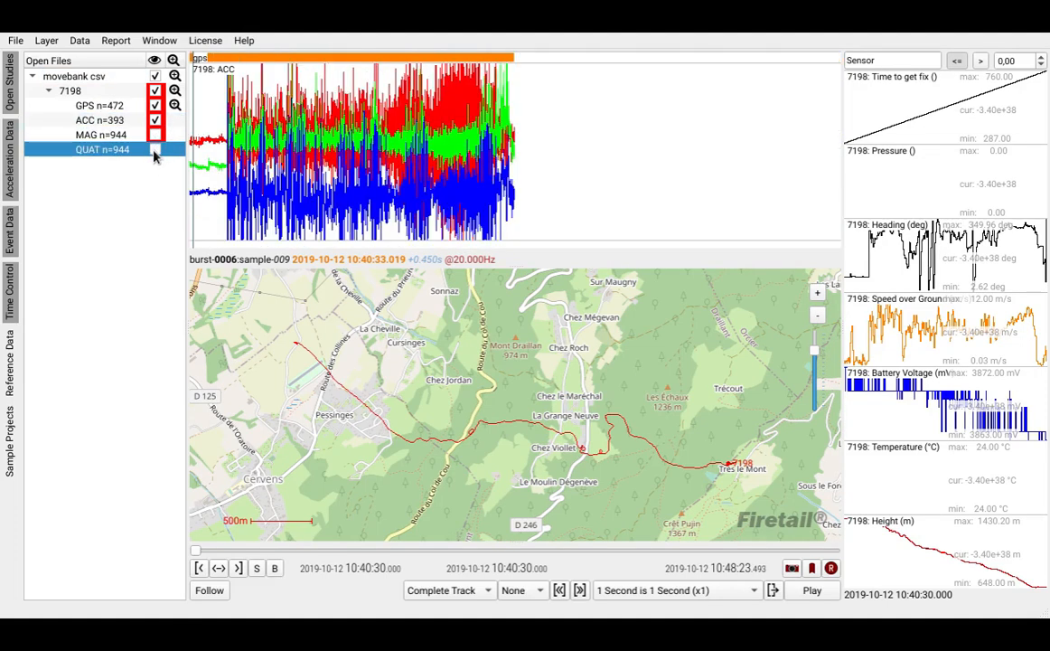
pyautogui.press('Up')
pyautogui.press('Up')
pyautogui.press('Up')
pyautogui.press('Up')
pyautogui.press('Down')
pyautogui.press('Down')
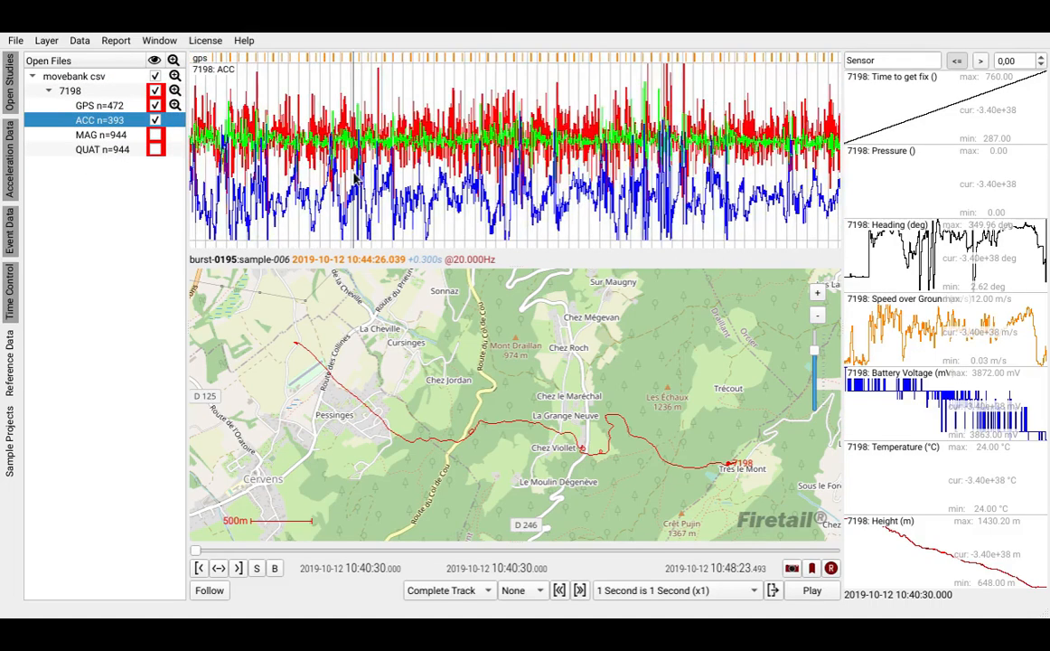
# - Color the GPS track of 7198 by annotation
pyautogui.click(104, 88)
pyautogui.click(110, 40)
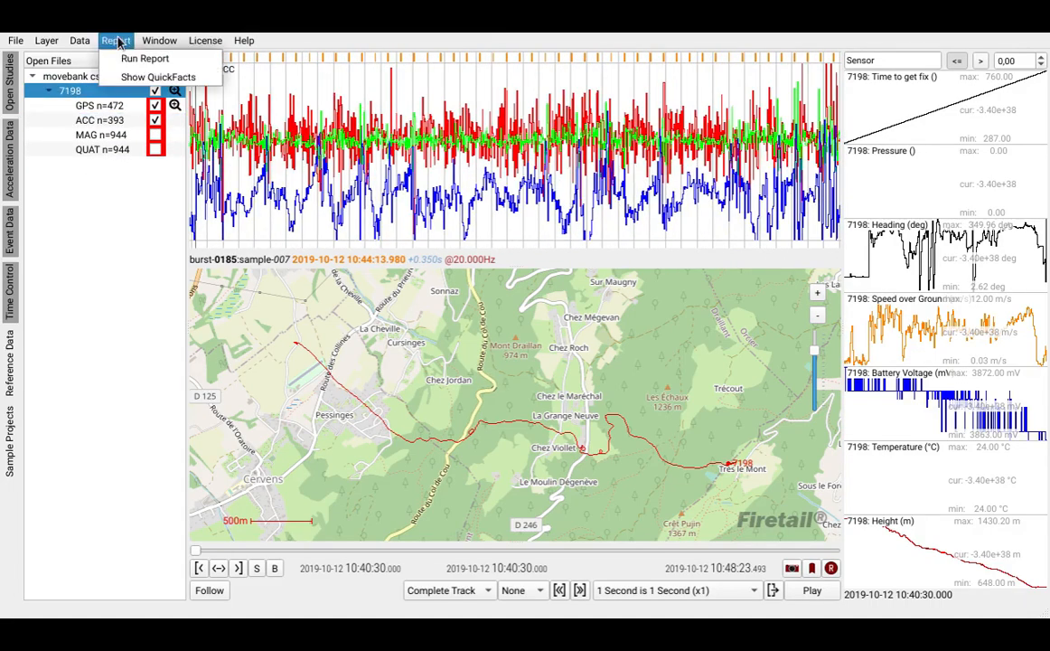
pyautogui.moveTo(84, 47)
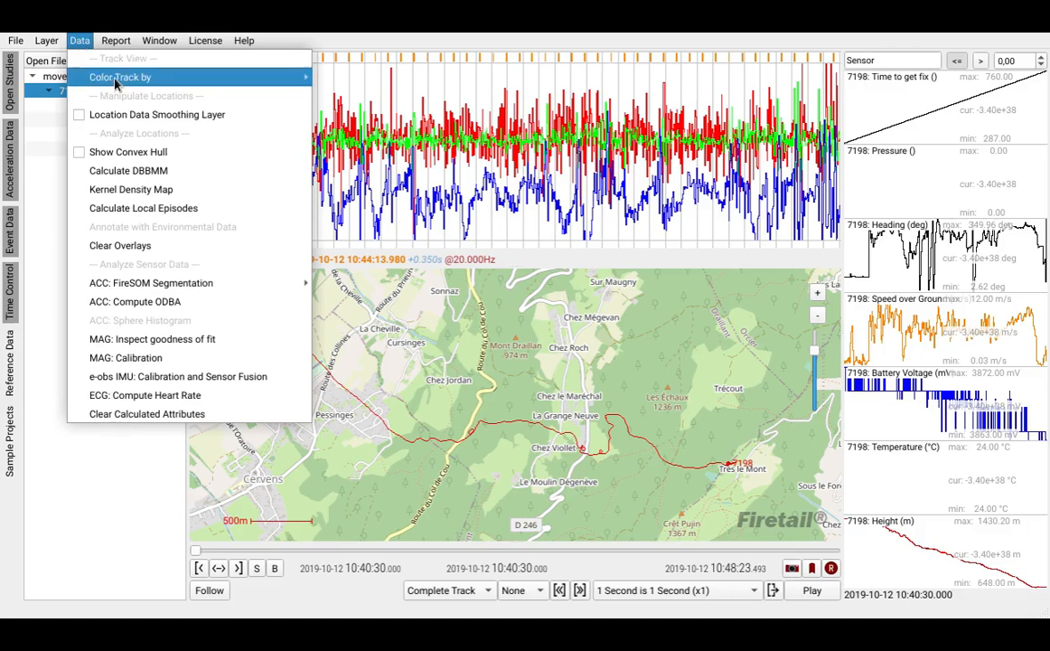
pyautogui.moveTo(273, 78)
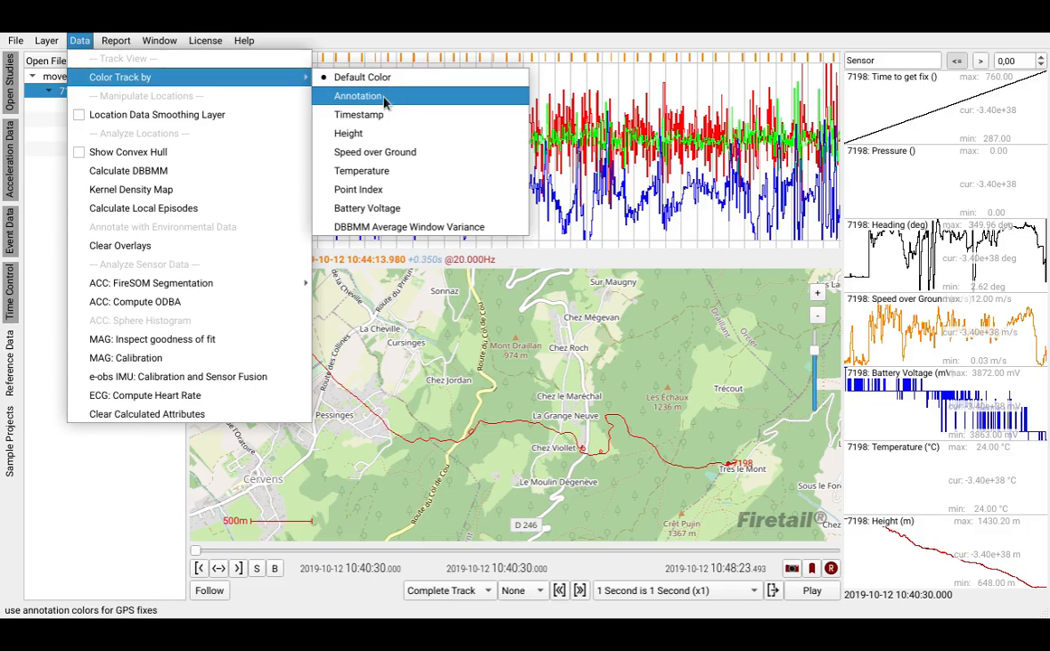
pyautogui.click(354, 95)
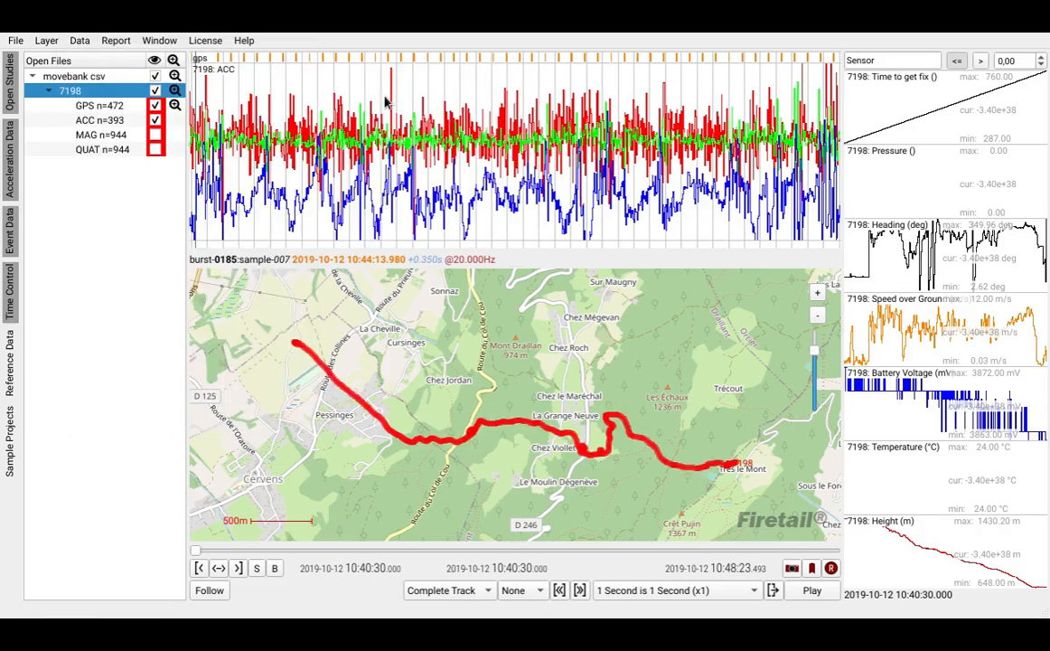
# - Calculate a FireSOM ACC segmentation for 7198 with automatically enabled annotations, a model width of 2 and height of 3
pyautogui.scroll(3, 696, 451)
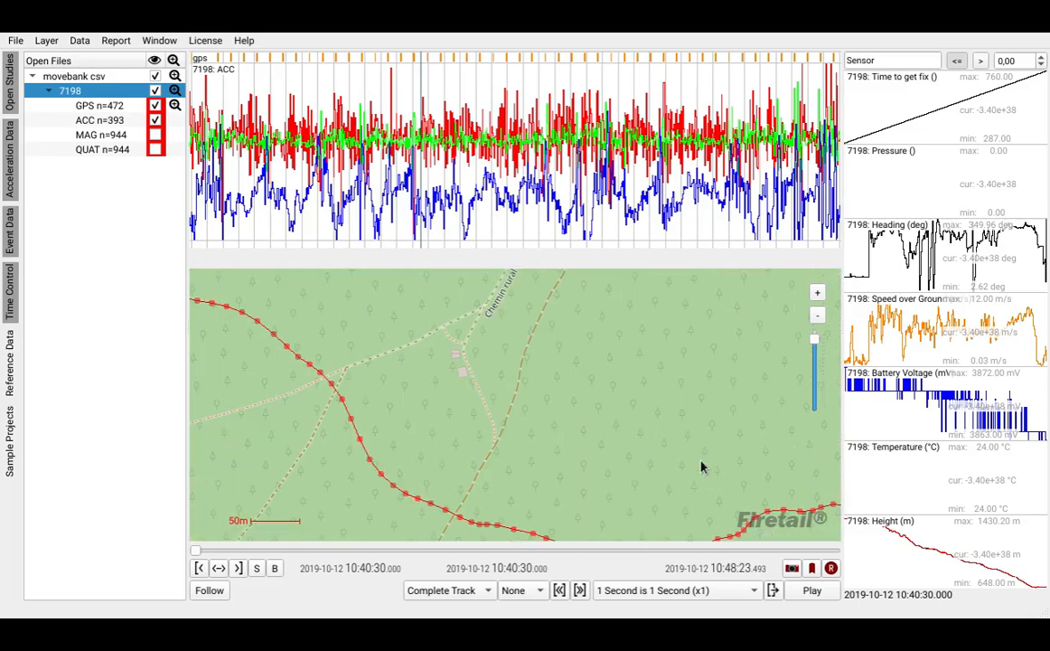
pyautogui.scroll(1, 621, 447)
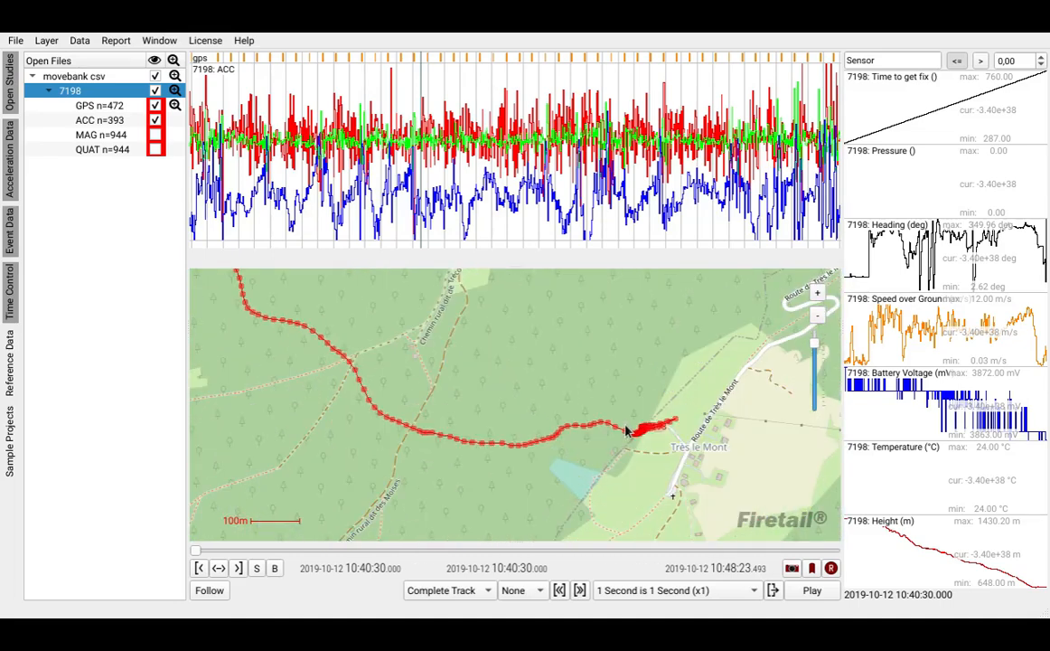
pyautogui.click(78, 41)
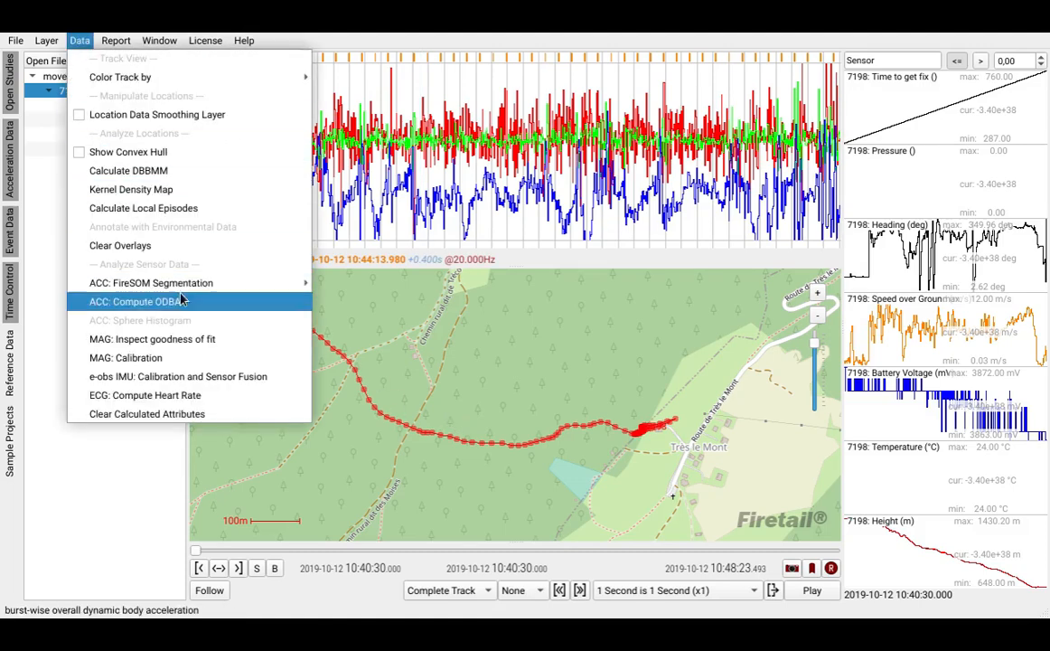
pyautogui.moveTo(214, 283)
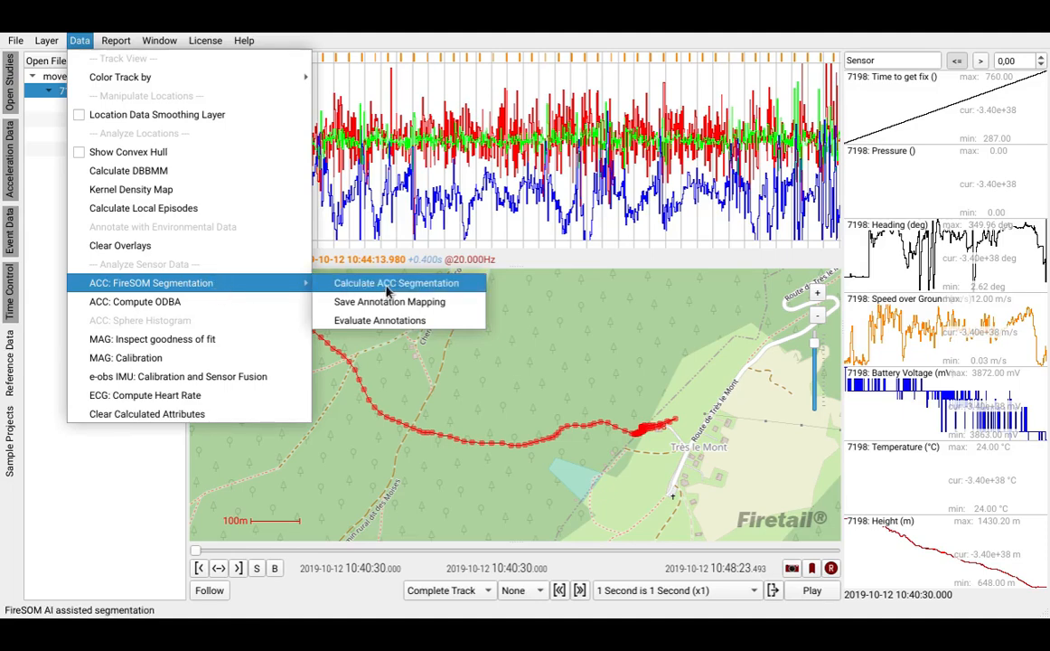
pyautogui.click(417, 284)
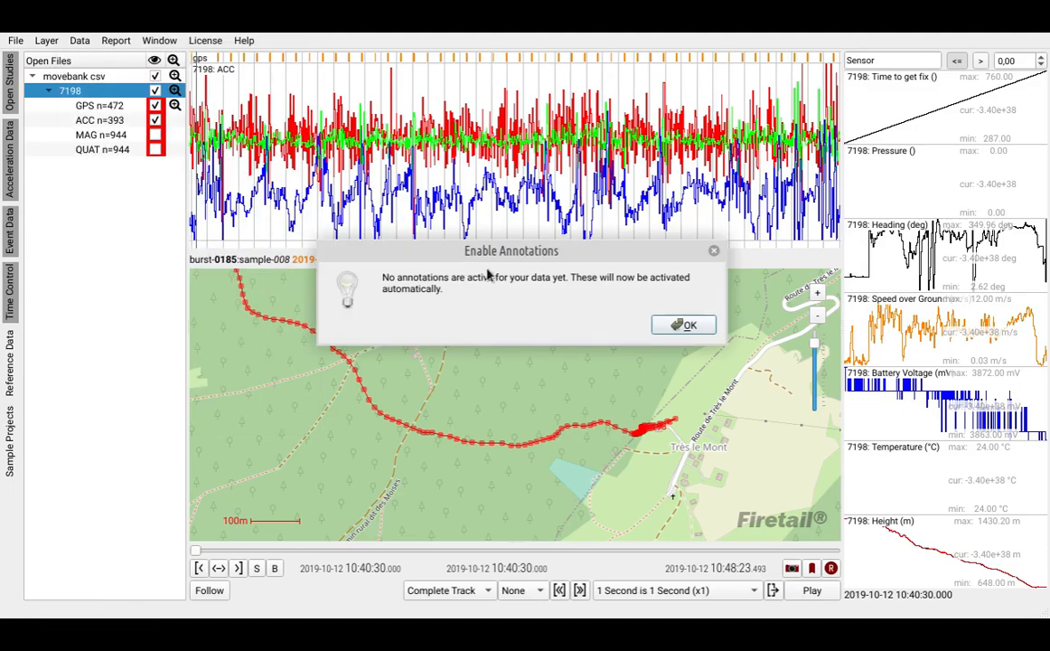
pyautogui.click(687, 326)
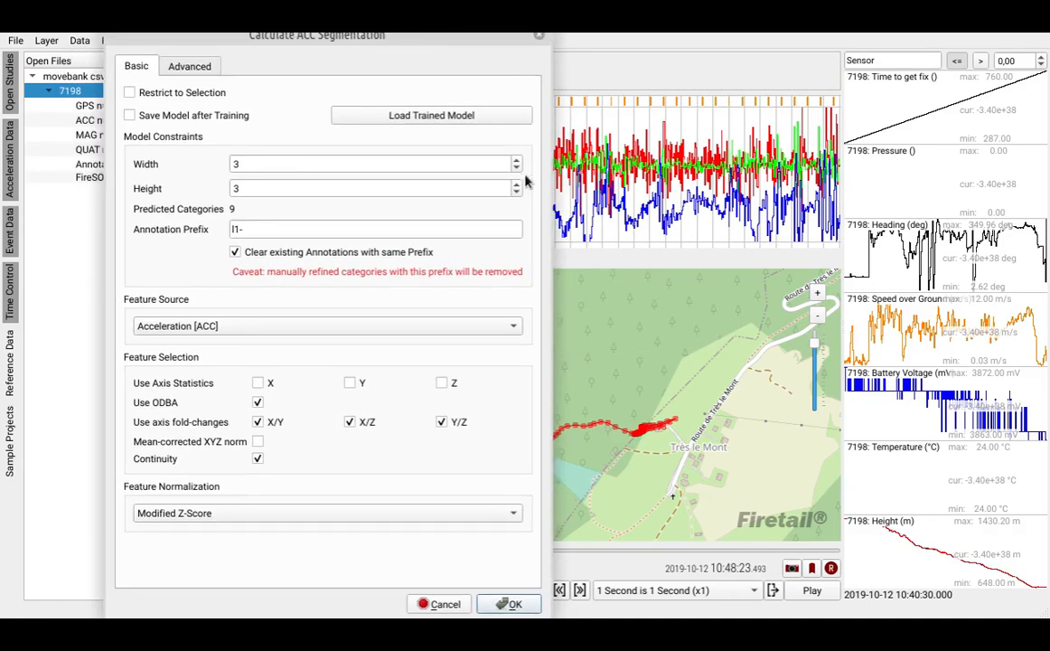
pyautogui.click(517, 169)
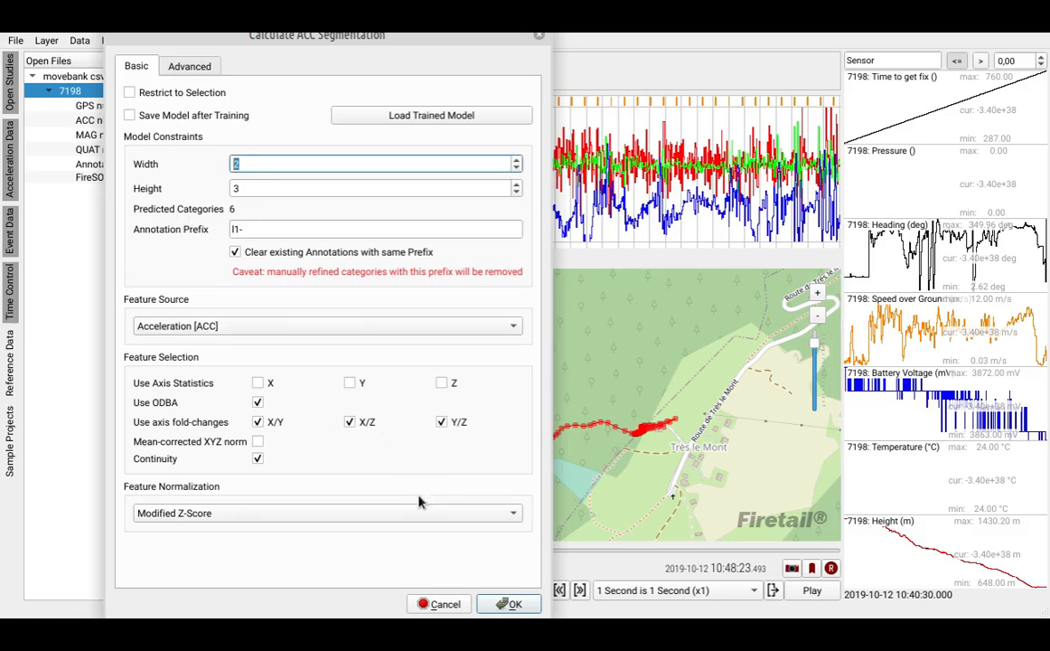
pyautogui.click(513, 603)
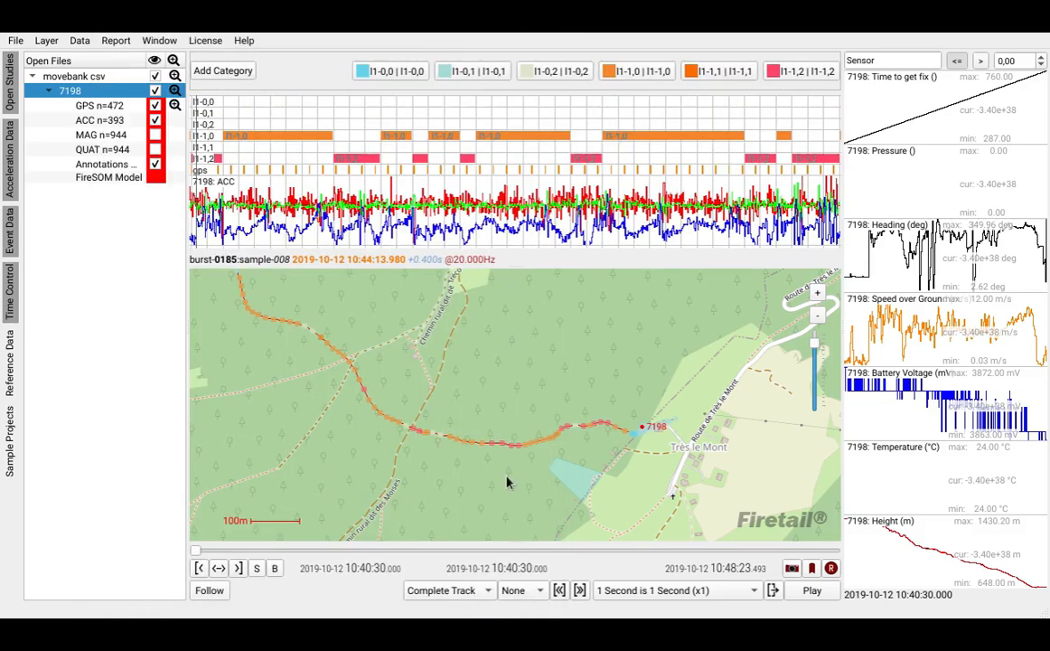
# - Examine the predicted annotation categories along the map track and against the acceleration bursts in the timeline
pyautogui.moveTo(359, 385); pyautogui.dragTo(471, 403)
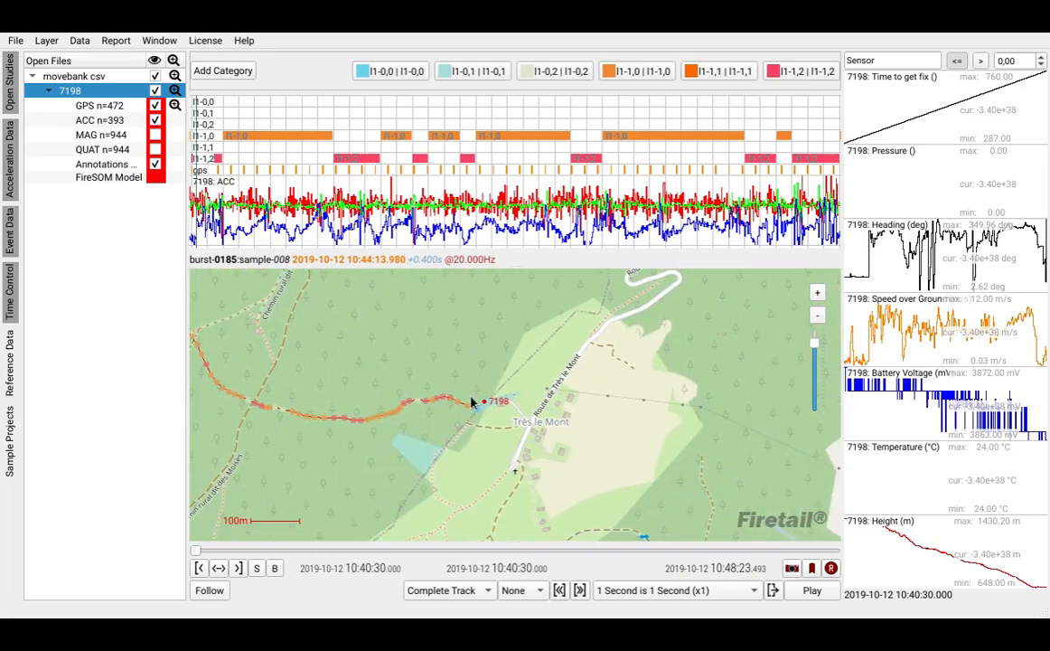
pyautogui.scroll(1, 494, 394)
pyautogui.scroll(-3, 506, 200)
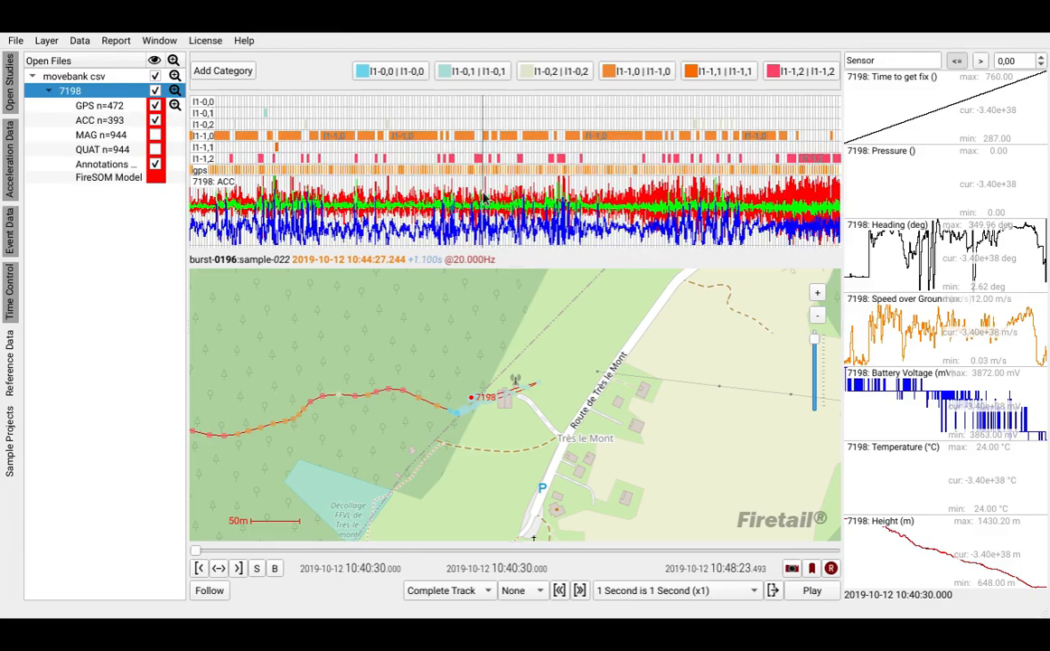
pyautogui.scroll(3, 457, 167)
pyautogui.scroll(2, 457, 167)
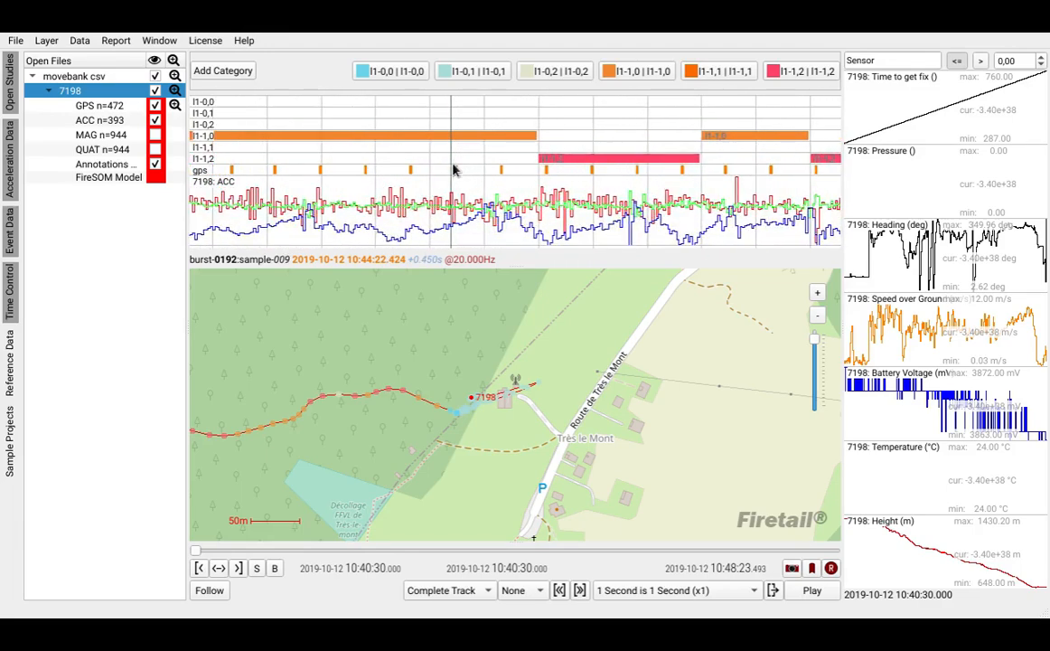
pyautogui.scroll(1, 467, 169)
pyautogui.scroll(-5, 466, 169)
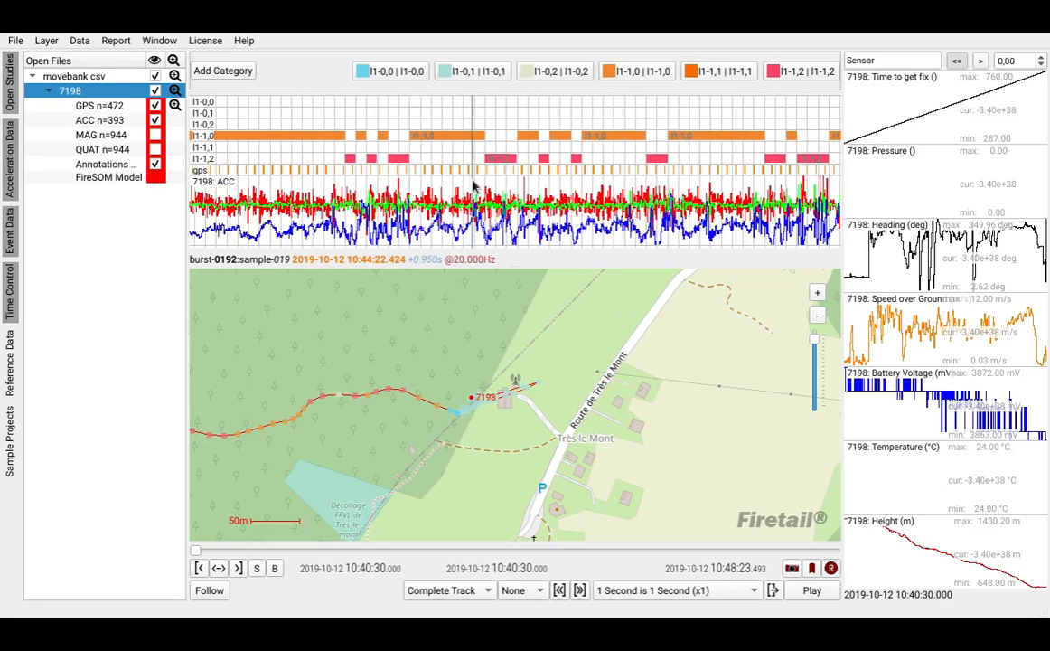
pyautogui.scroll(-2, 478, 184)
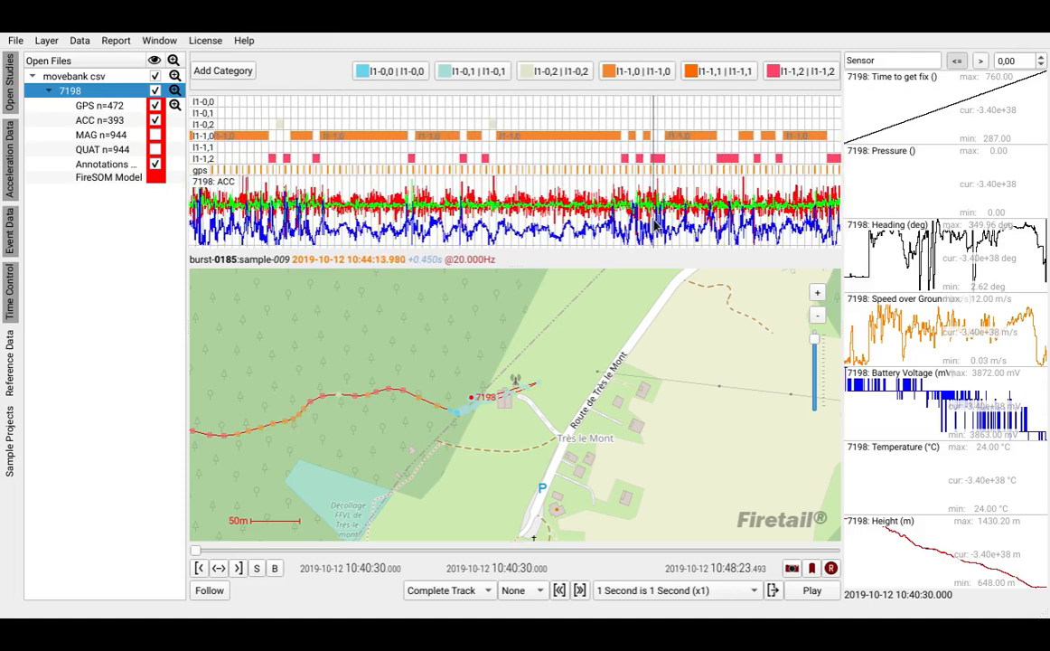
pyautogui.scroll(-2, 360, 187)
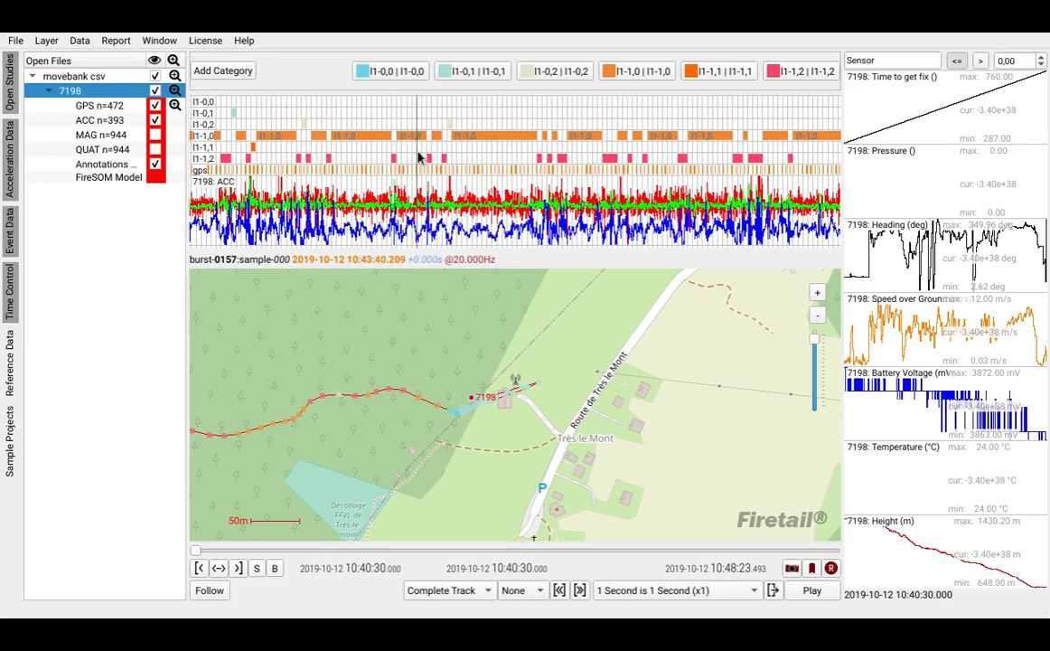
pyautogui.moveTo(367, 152); pyautogui.dragTo(494, 159)
pyautogui.scroll(10, 608, 153)
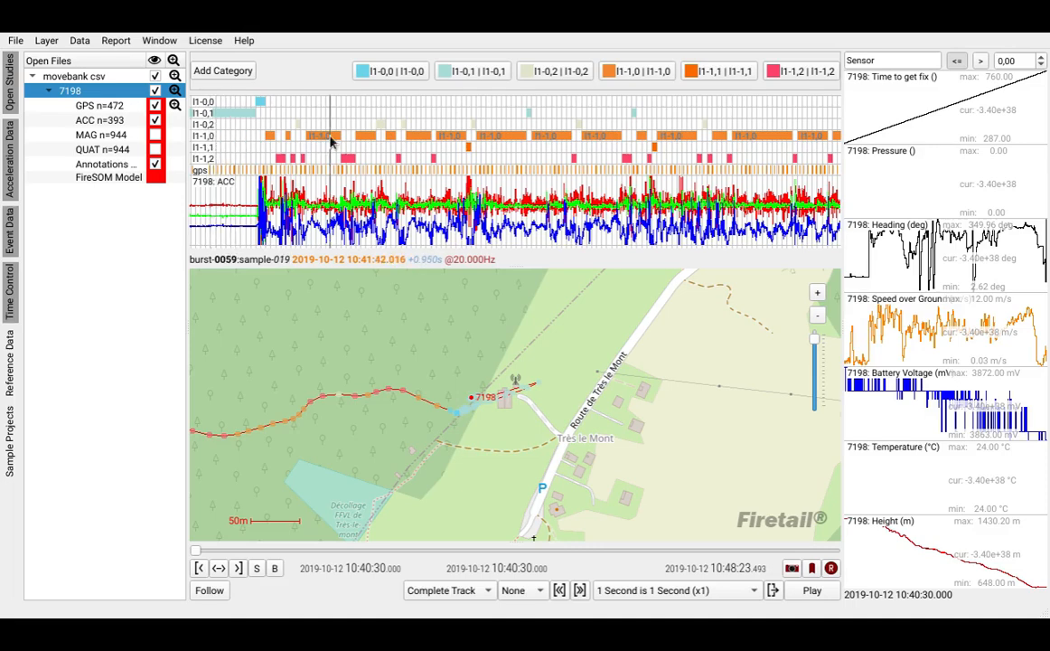
pyautogui.scroll(6, 437, 143)
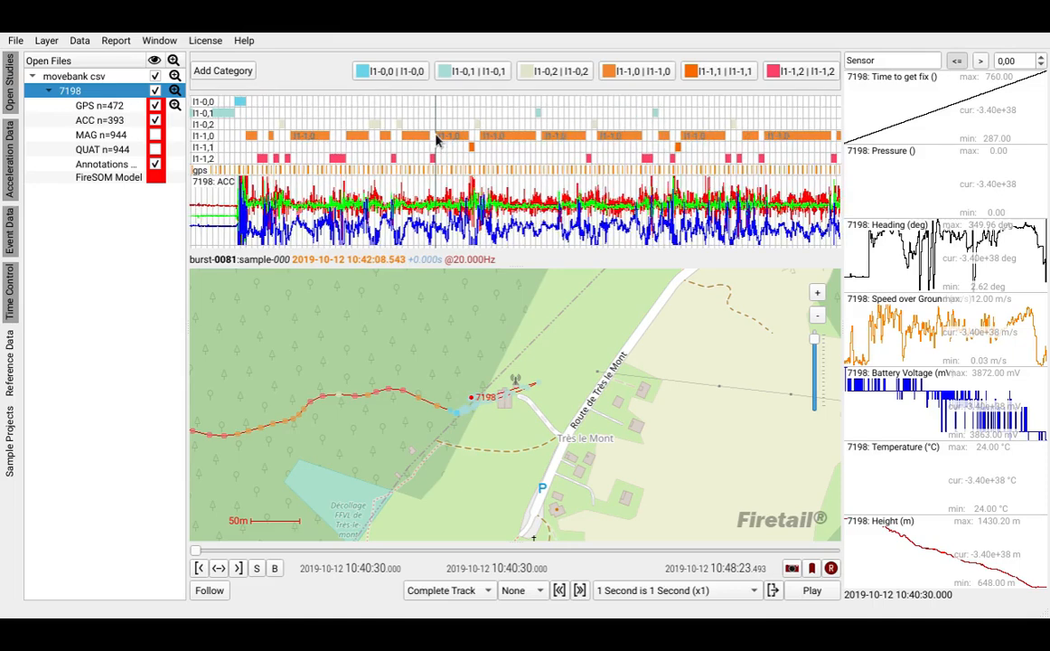
pyautogui.scroll(3, 510, 141)
pyautogui.scroll(3, 541, 141)
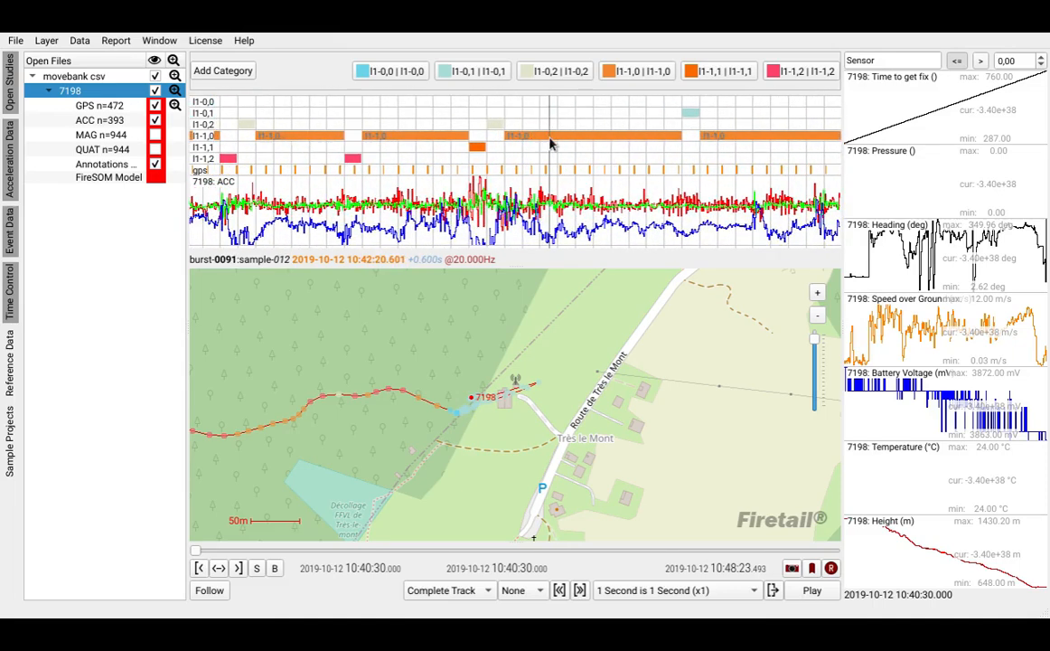
# - Edit the l1-1,0 annotation category, setting its layer name to FLY and its category name to active
pyautogui.rightClick(639, 78)
pyautogui.click(667, 83)
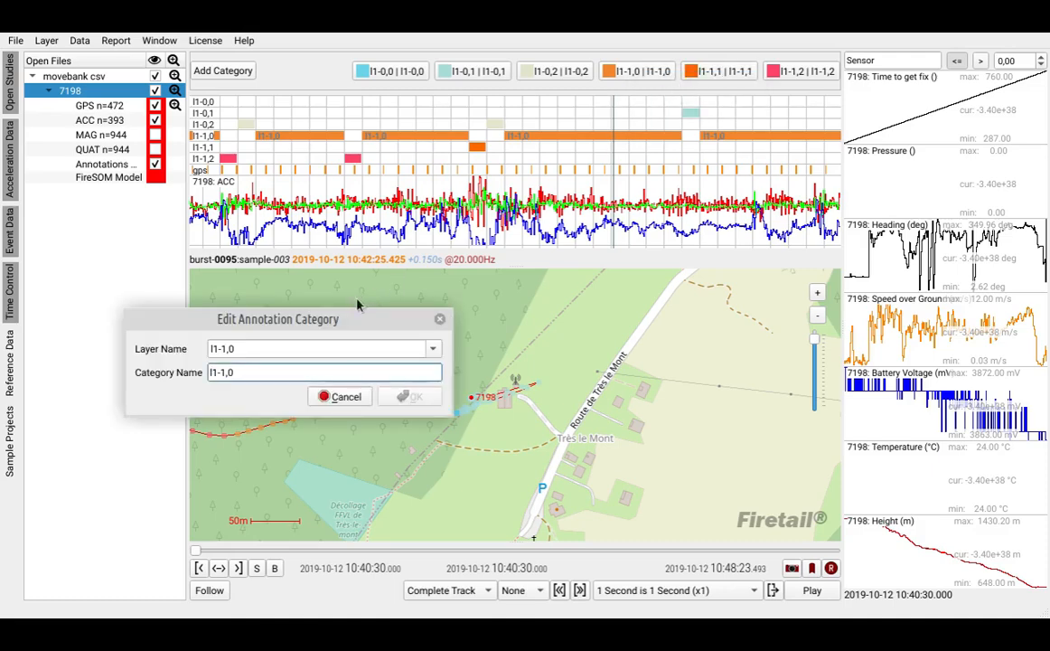
pyautogui.moveTo(362, 320); pyautogui.dragTo(607, 210)
pyautogui.click(514, 239)
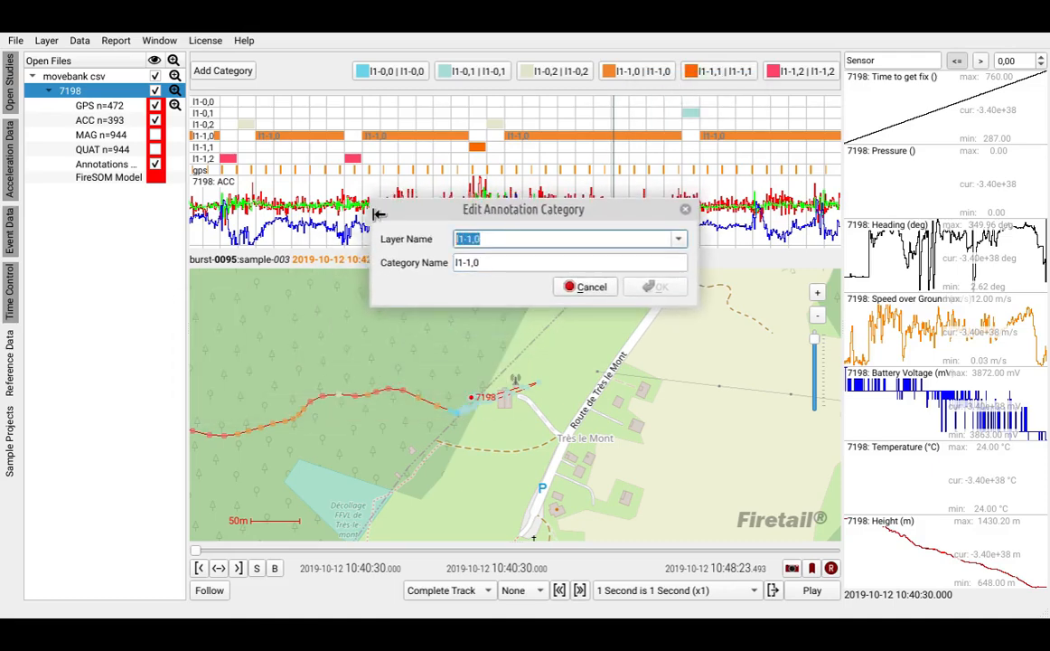
pyautogui.write('FLY')
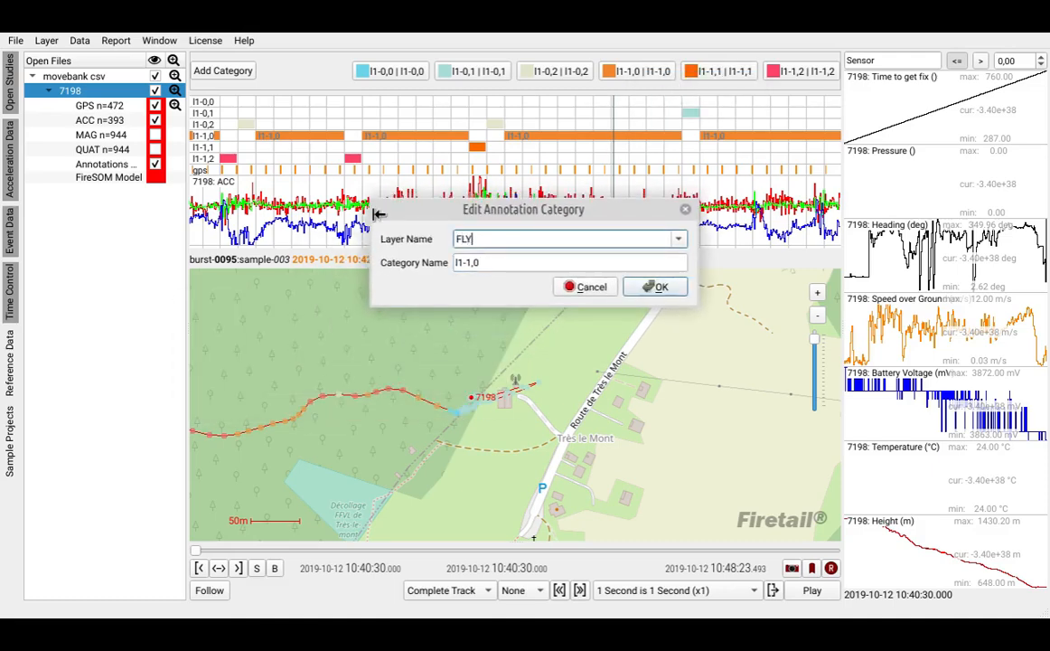
pyautogui.click(494, 261)
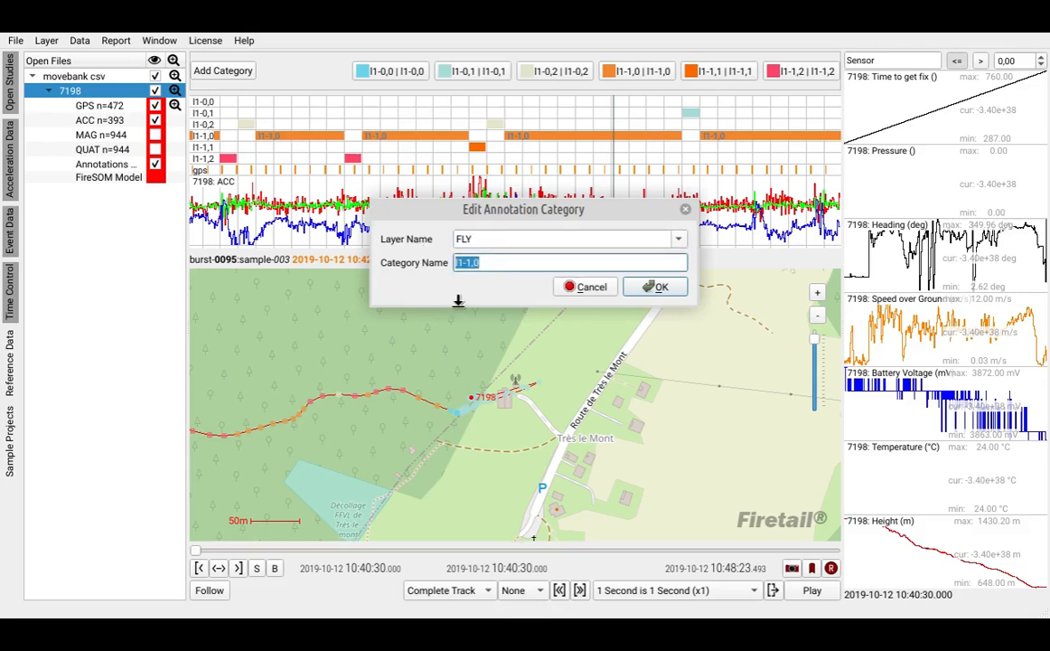
pyautogui.write('active')
pyautogui.click(659, 287)
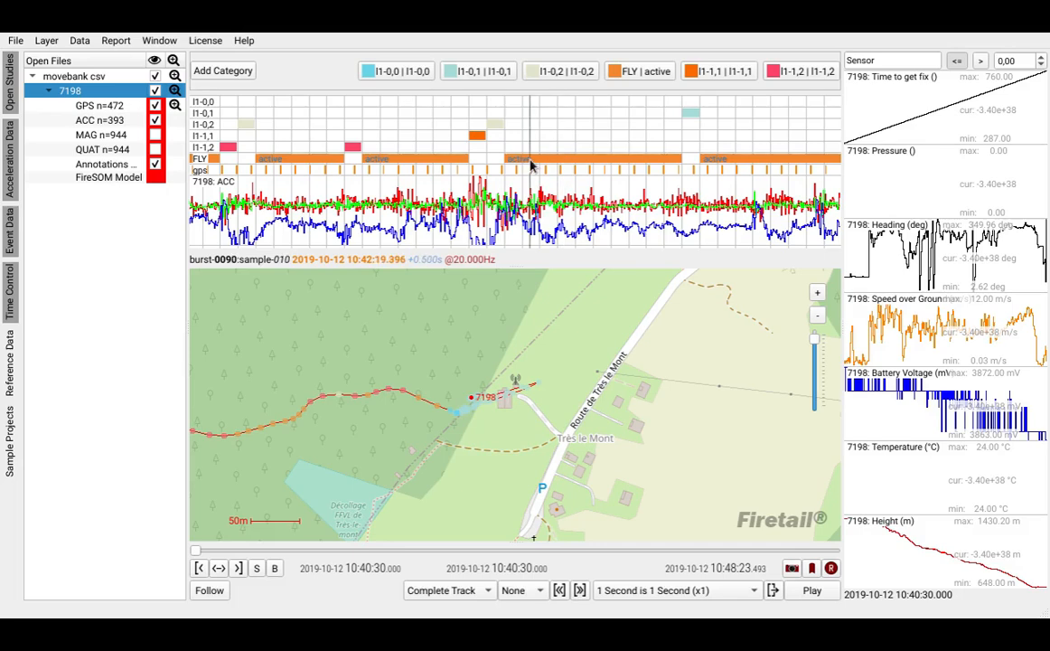
# - Import the external annotations from eobs-pseudo-ref.csv and merge them with the existing annotations
pyautogui.click(606, 160)
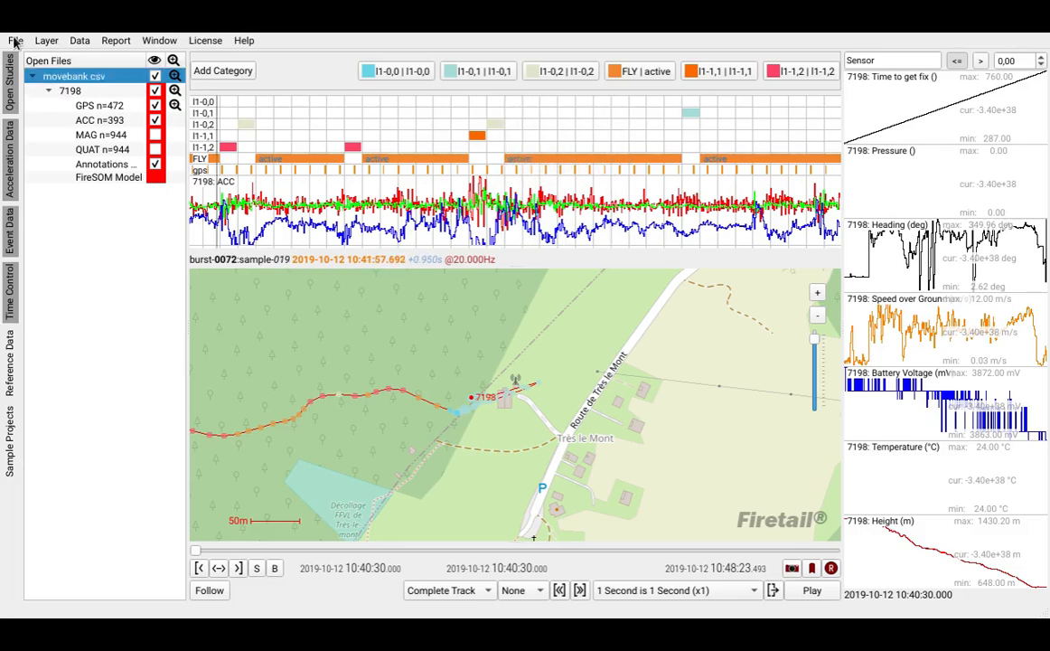
pyautogui.click(15, 41)
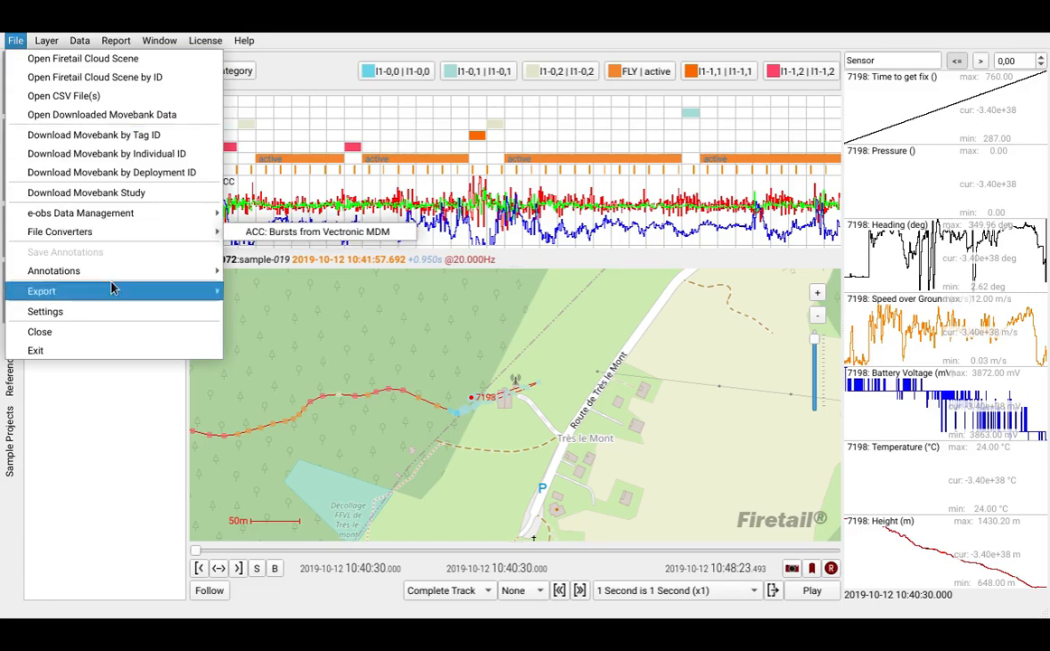
pyautogui.moveTo(113, 277)
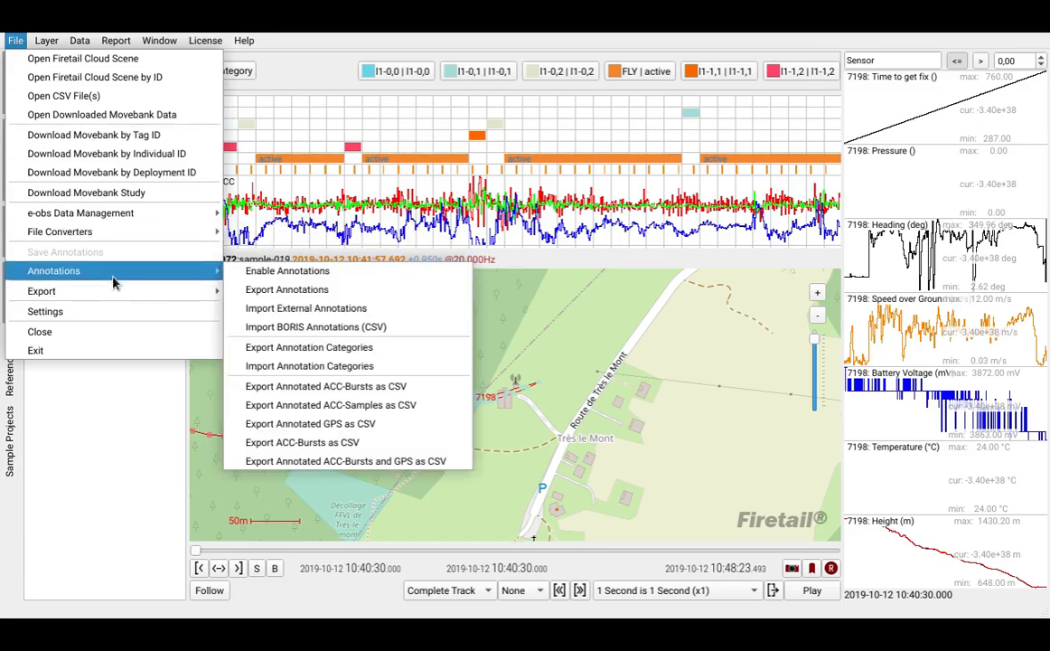
pyautogui.click(380, 312)
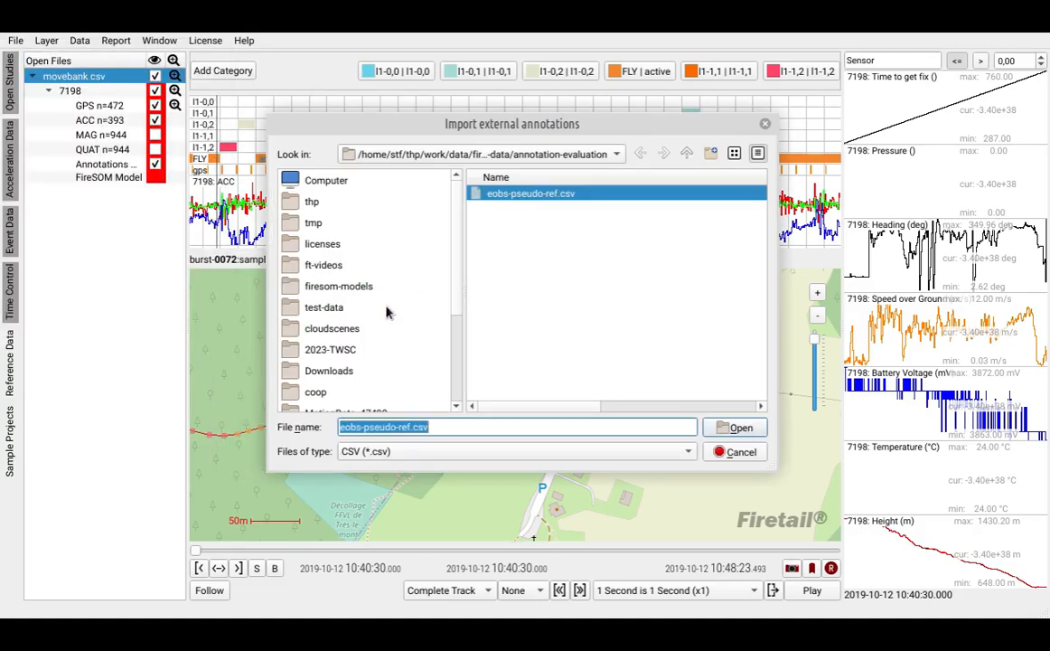
pyautogui.click(739, 430)
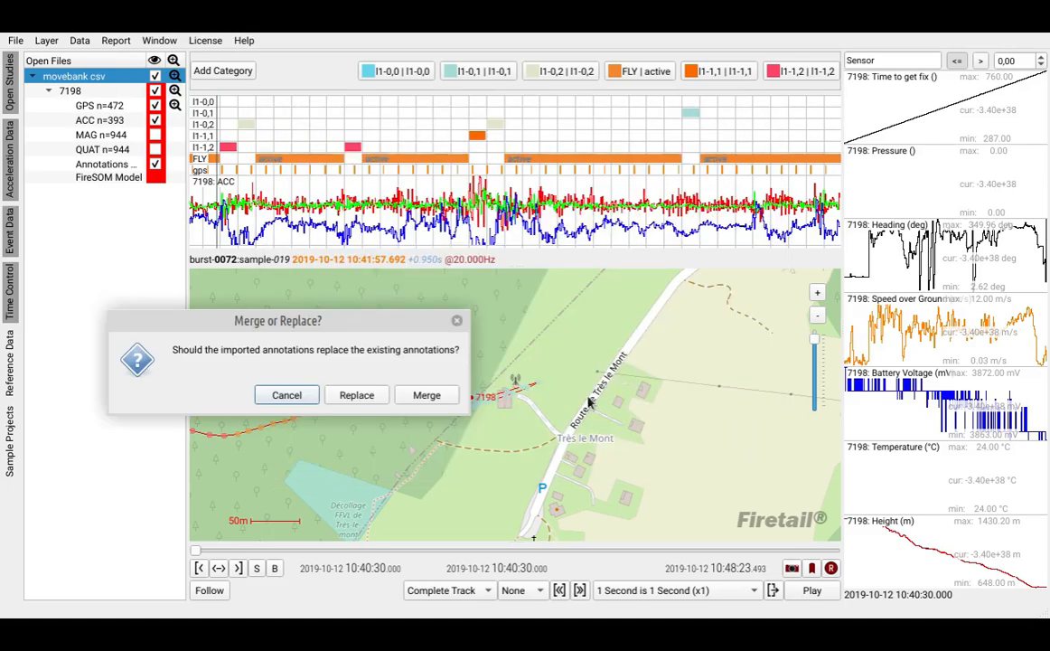
pyautogui.click(435, 400)
pyautogui.click(435, 399)
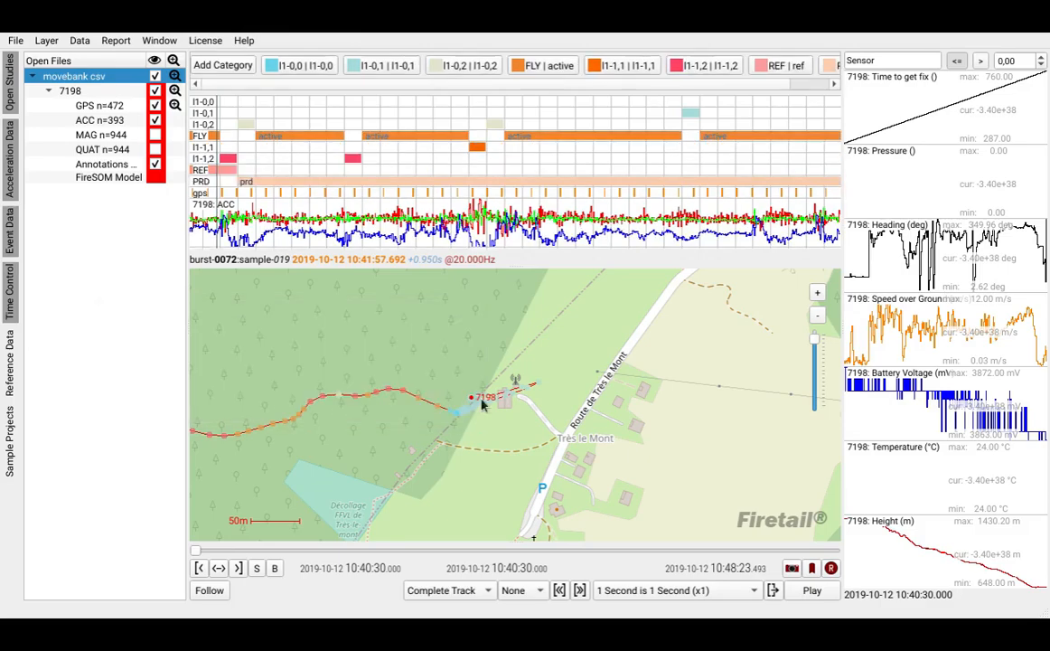
# - Examine the imported REF and PRD annotation layers along the timeline against the FLY and other predicted layers
pyautogui.scroll(-5, 519, 200)
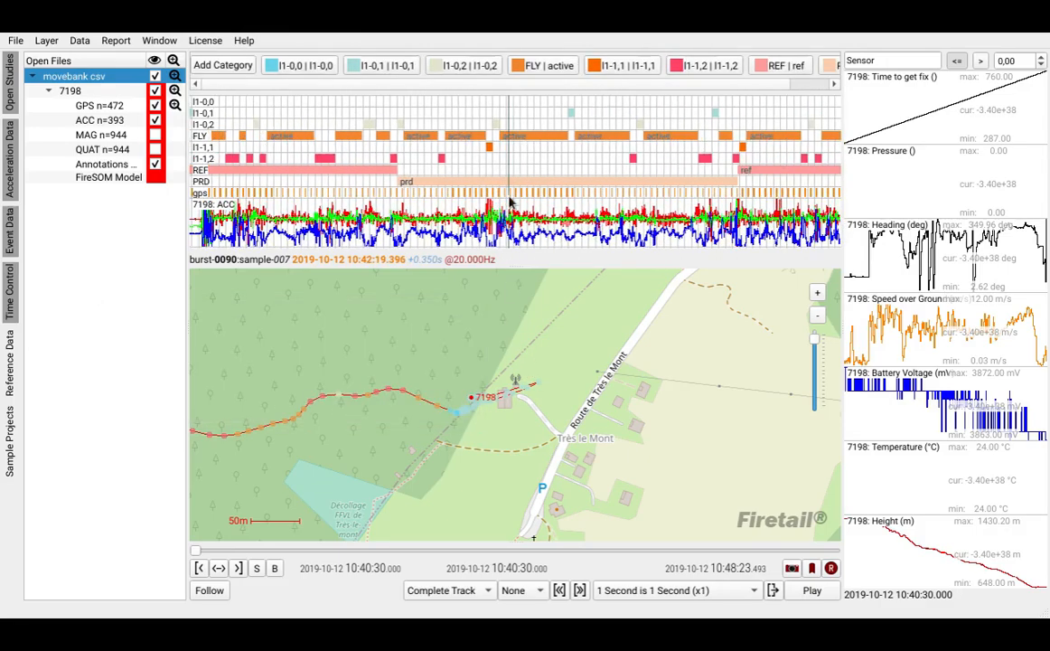
pyautogui.scroll(-5, 519, 200)
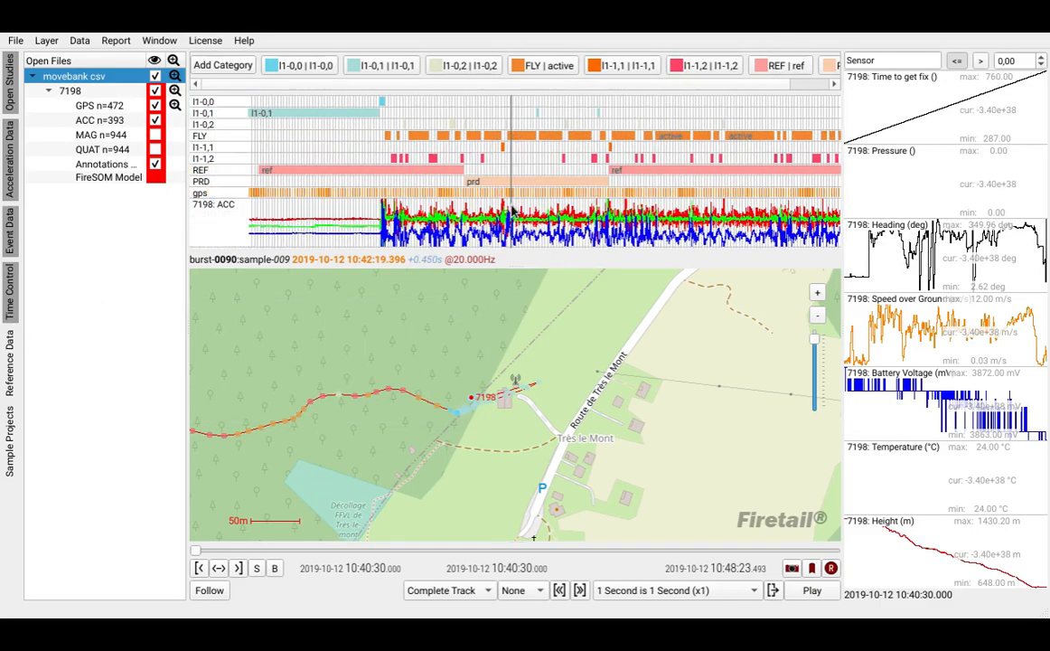
pyautogui.scroll(1, 519, 202)
pyautogui.moveTo(659, 185)
pyautogui.mouseDown()
pyautogui.moveTo(415, 190)
pyautogui.moveTo(628, 180)
pyautogui.mouseUp()
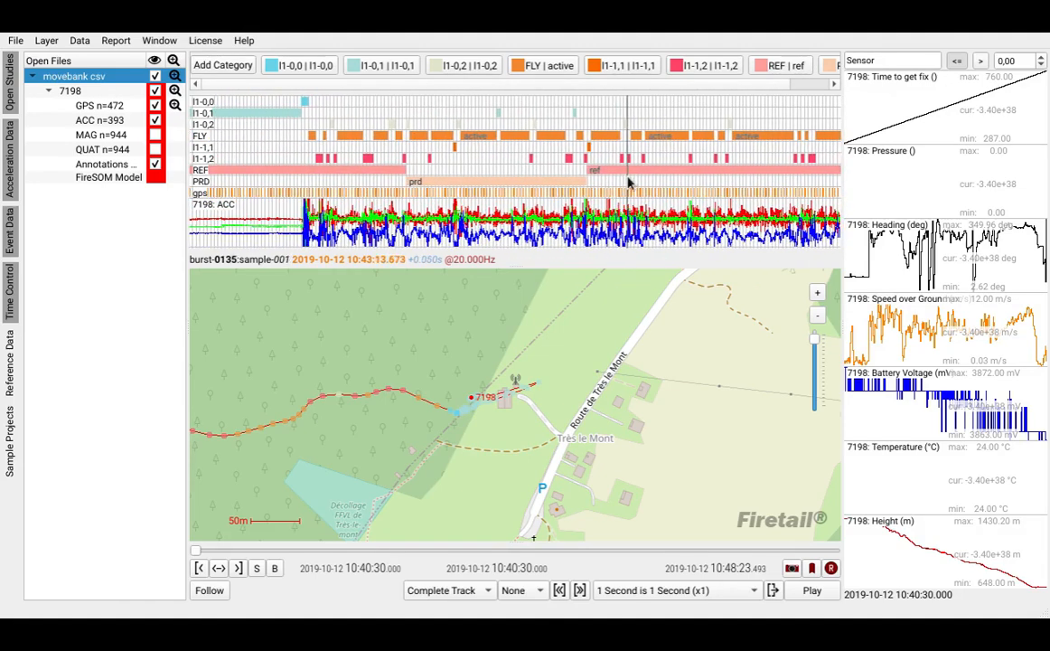
pyautogui.click(244, 41)
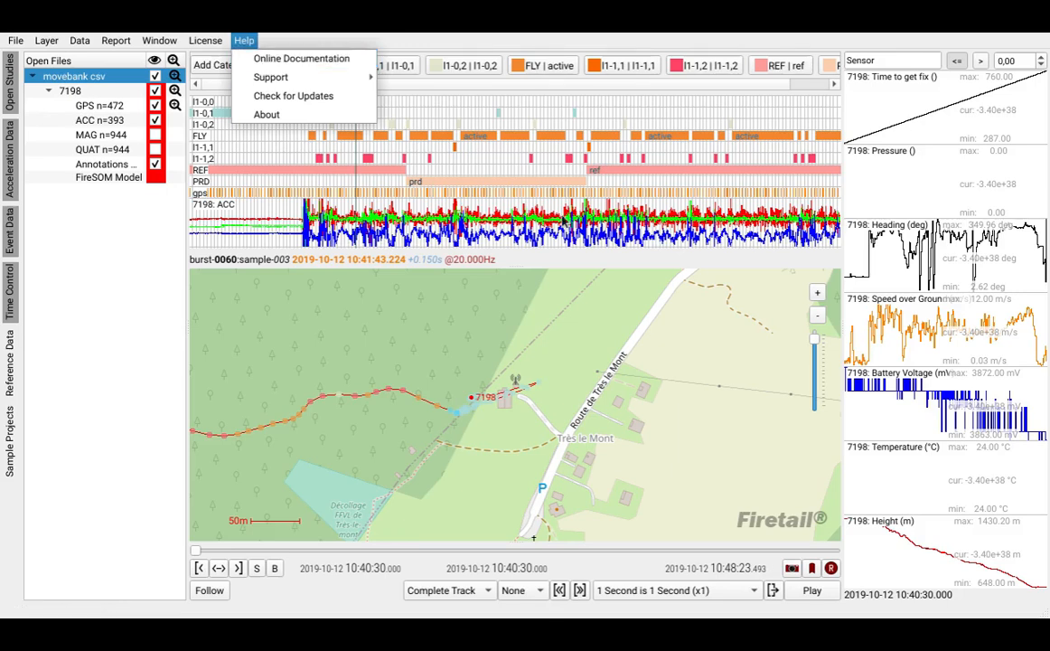
pyautogui.click(587, 222)
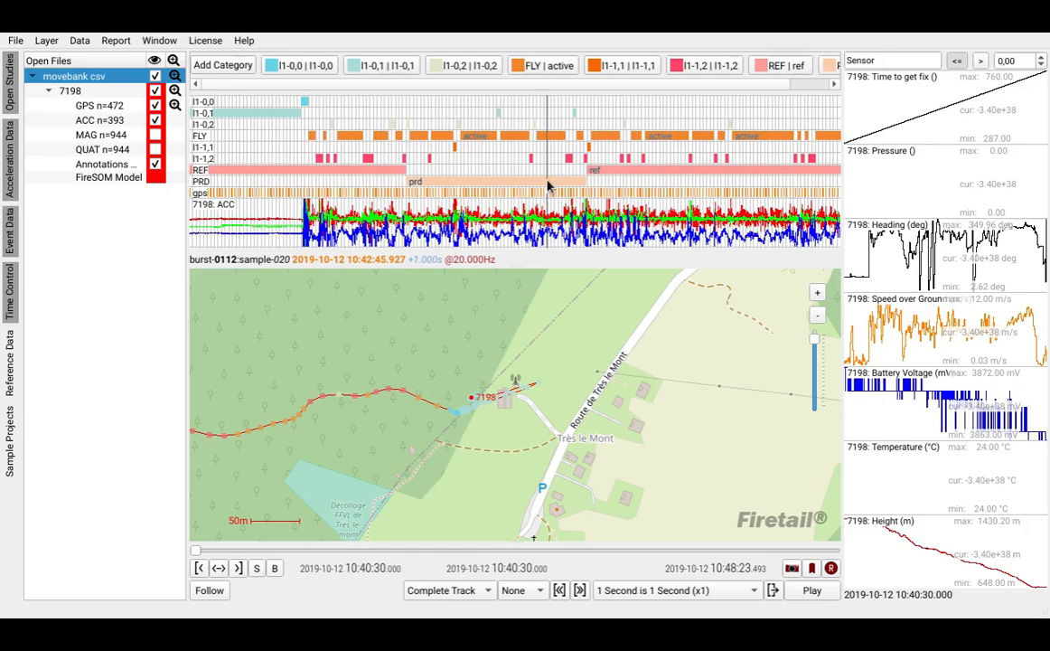
pyautogui.scroll(6, 548, 184)
pyautogui.scroll(-5, 547, 185)
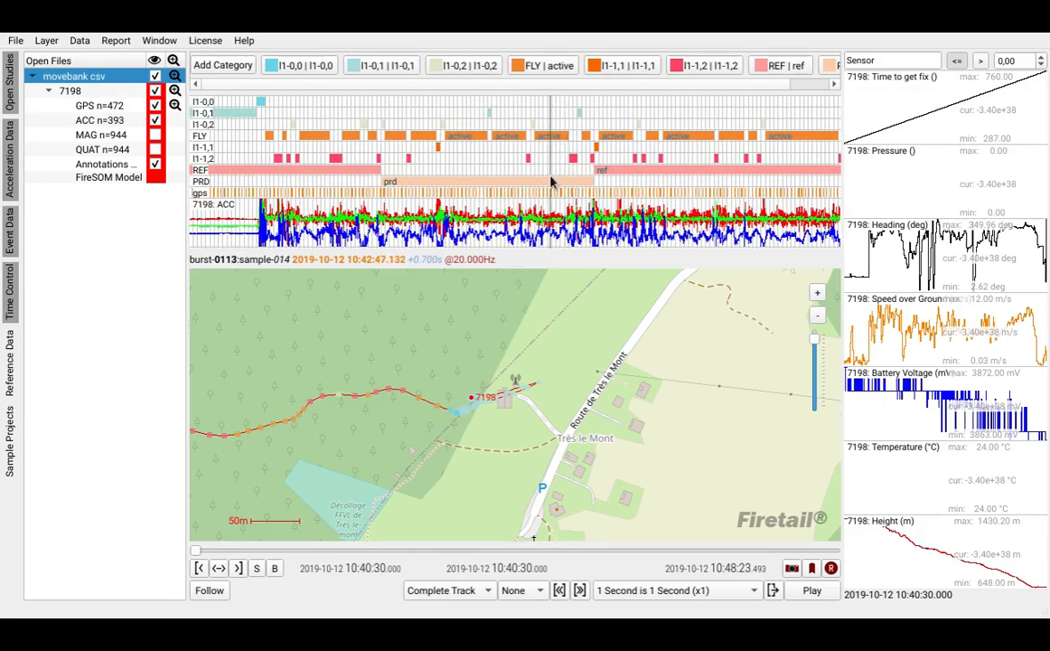
pyautogui.moveTo(426, 181); pyautogui.dragTo(344, 189)
pyautogui.moveTo(584, 172); pyautogui.dragTo(446, 176)
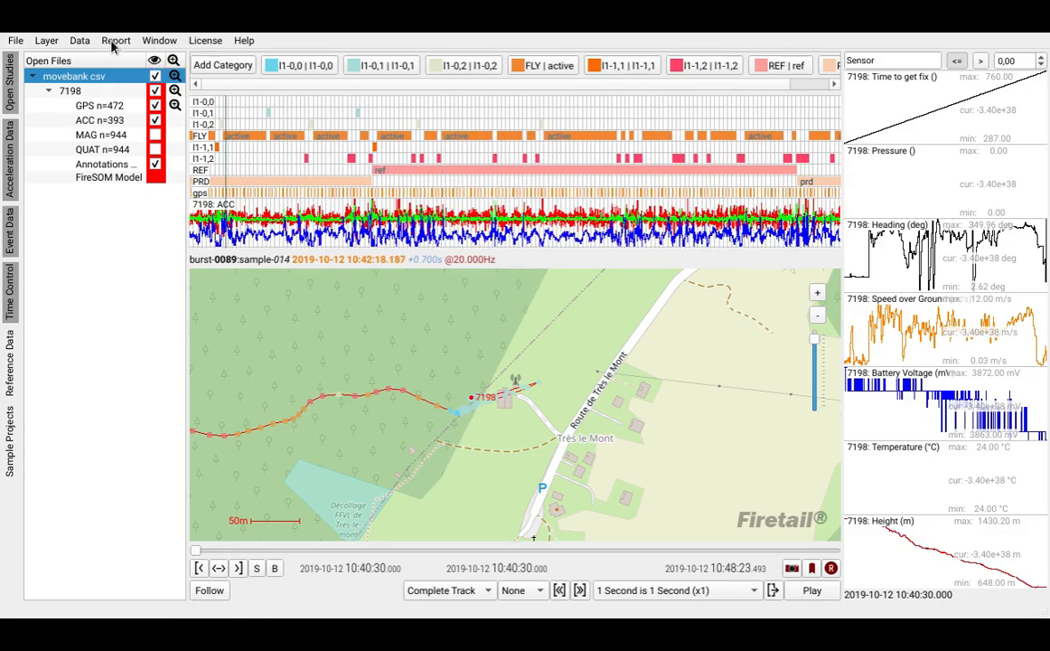
# - Consult the FireSOM instructions for evaluating annotations against reference data and dismiss them
pyautogui.click(78, 45)
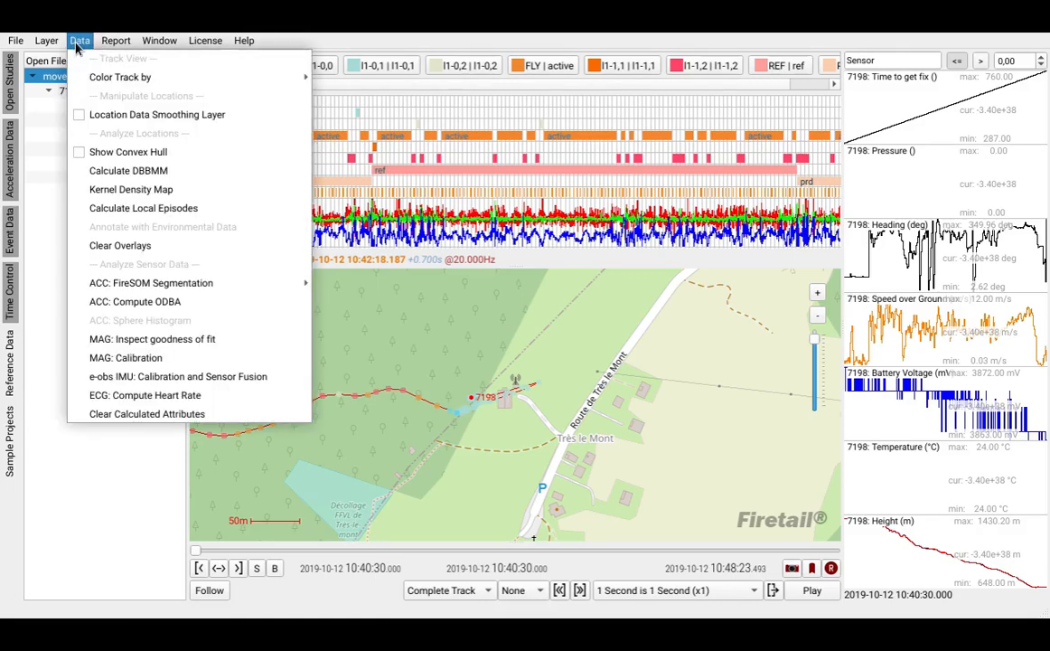
pyautogui.moveTo(220, 288)
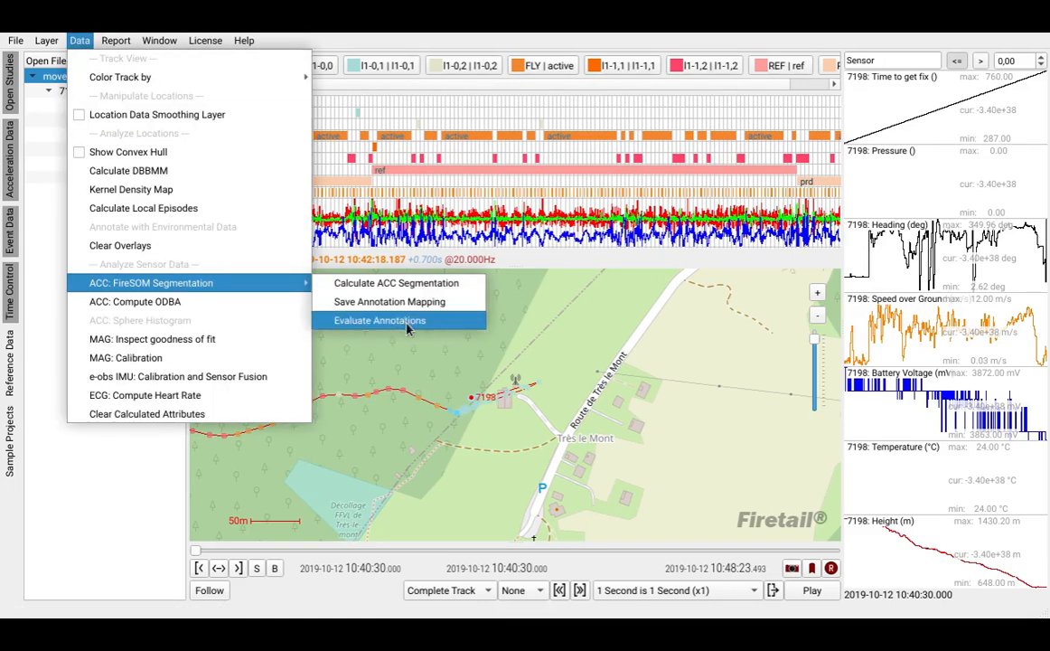
pyautogui.click(406, 327)
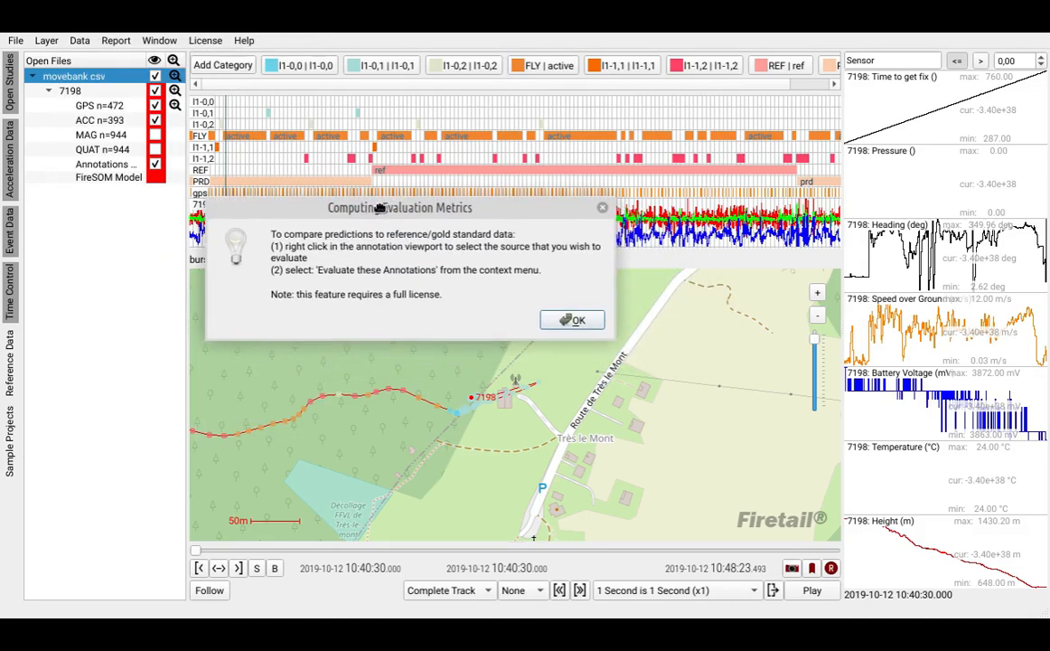
pyautogui.click(576, 321)
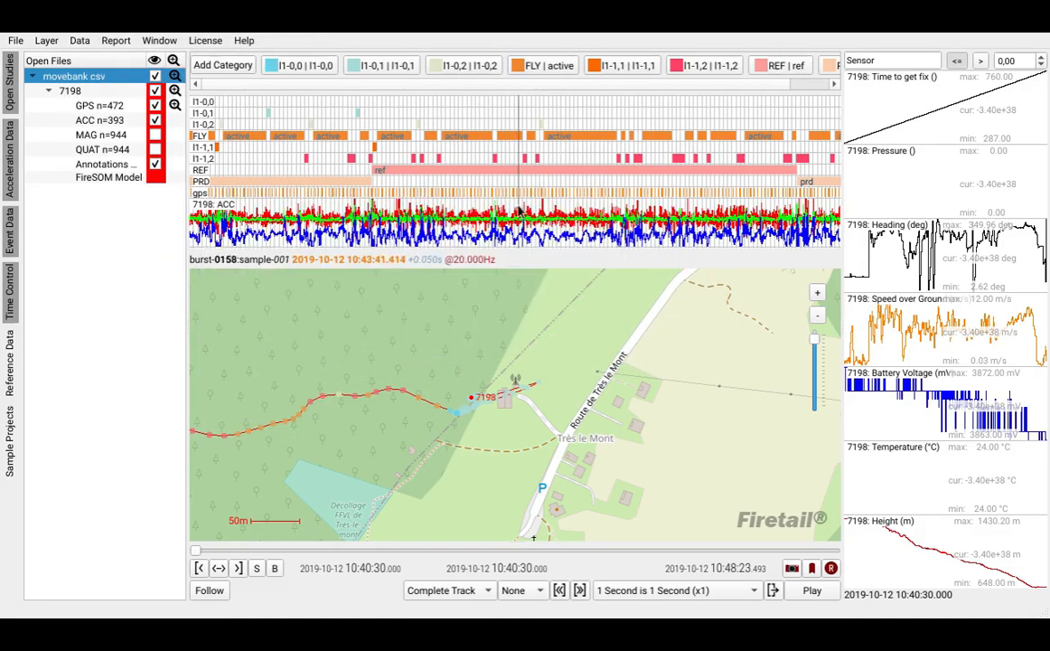
# - Open the evaluation from the ref annotation in the timeline and link reference layer REF to prediction layer FLY
pyautogui.rightClick(467, 170)
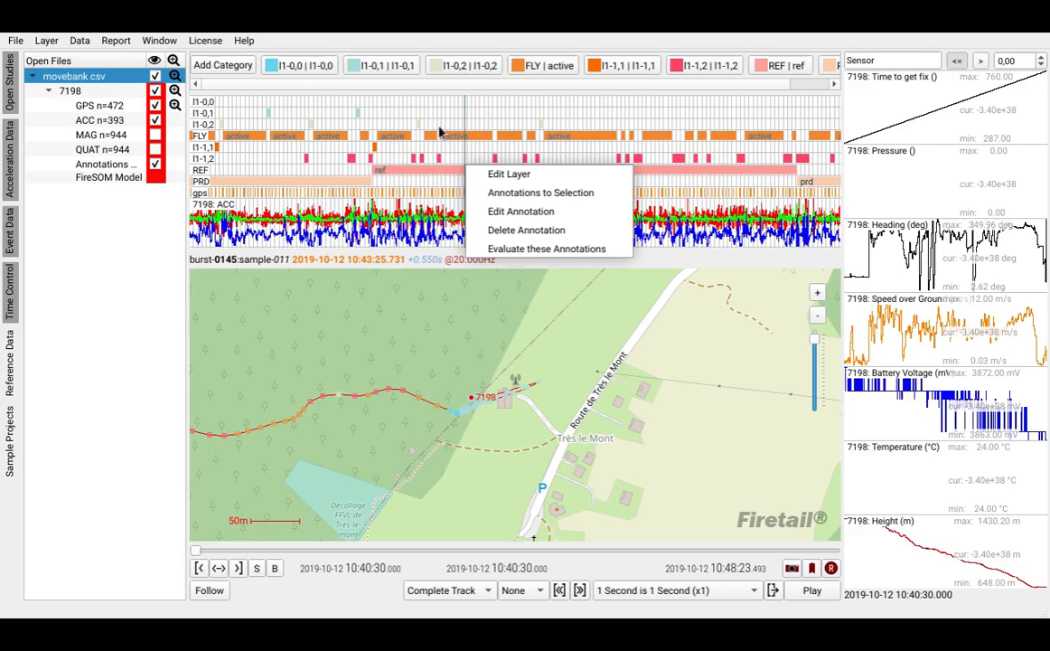
pyautogui.click(614, 249)
pyautogui.moveTo(267, 18)
pyautogui.mouseDown()
pyautogui.moveTo(682, 140)
pyautogui.moveTo(539, 165)
pyautogui.mouseUp()
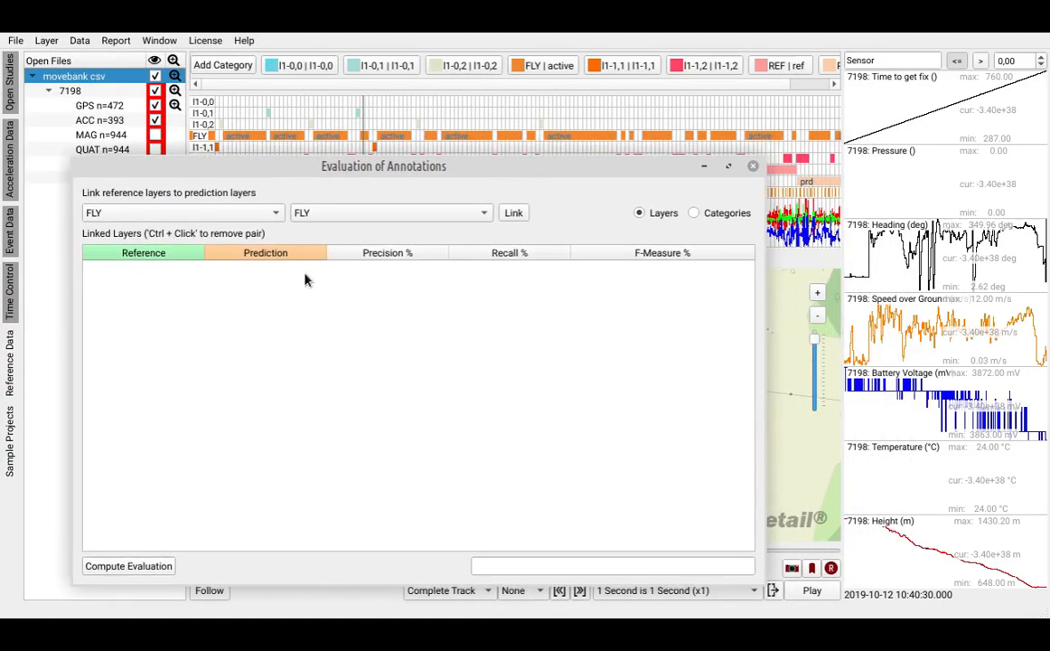
pyautogui.click(214, 219)
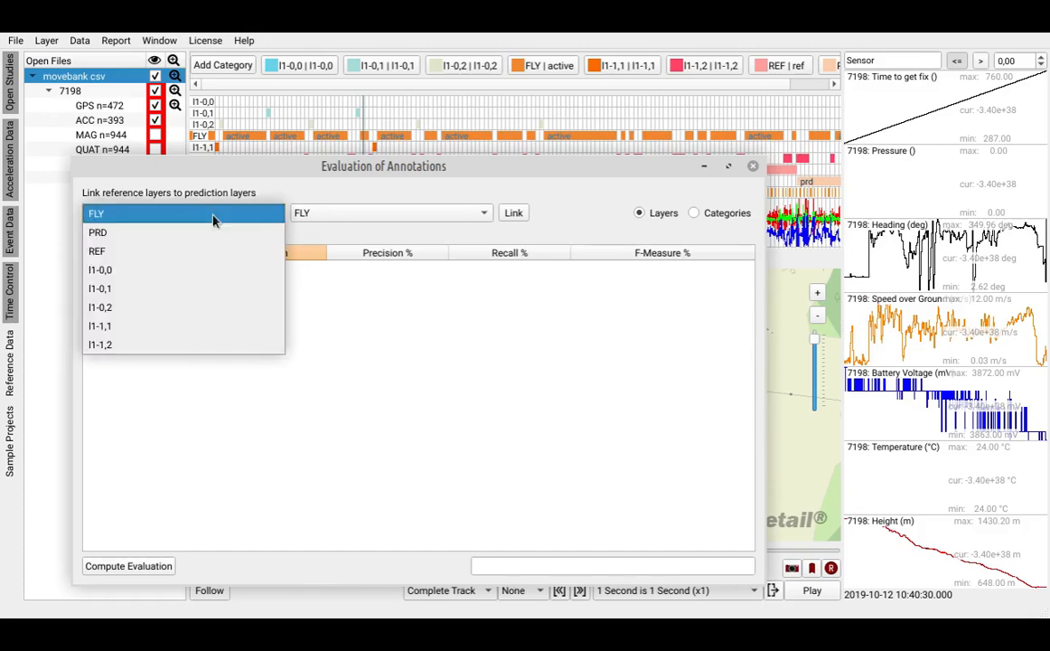
pyautogui.click(104, 253)
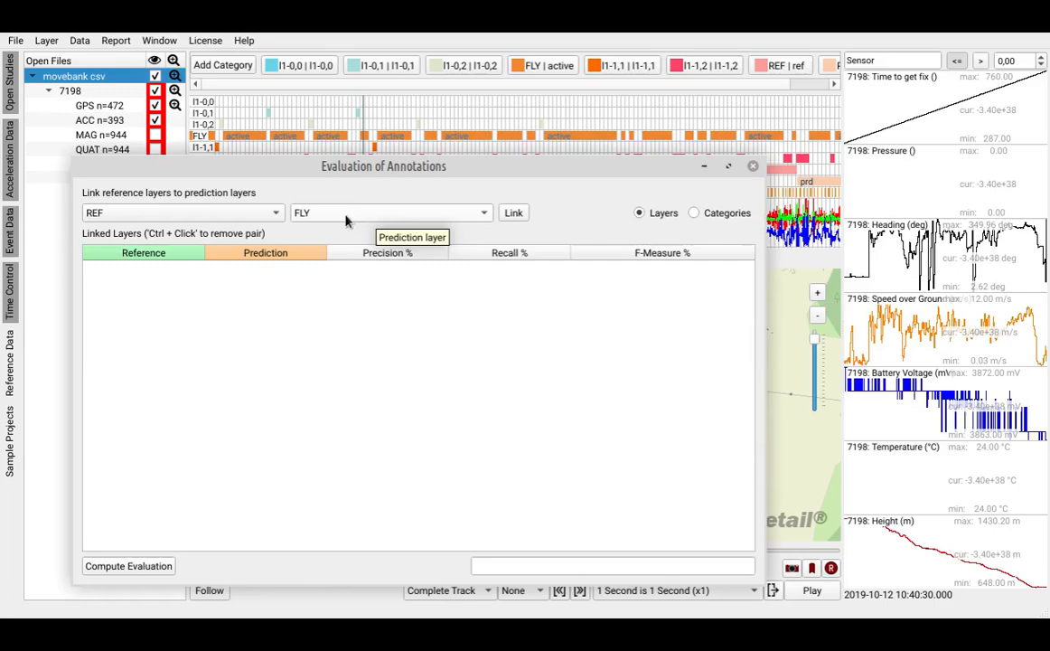
pyautogui.click(514, 215)
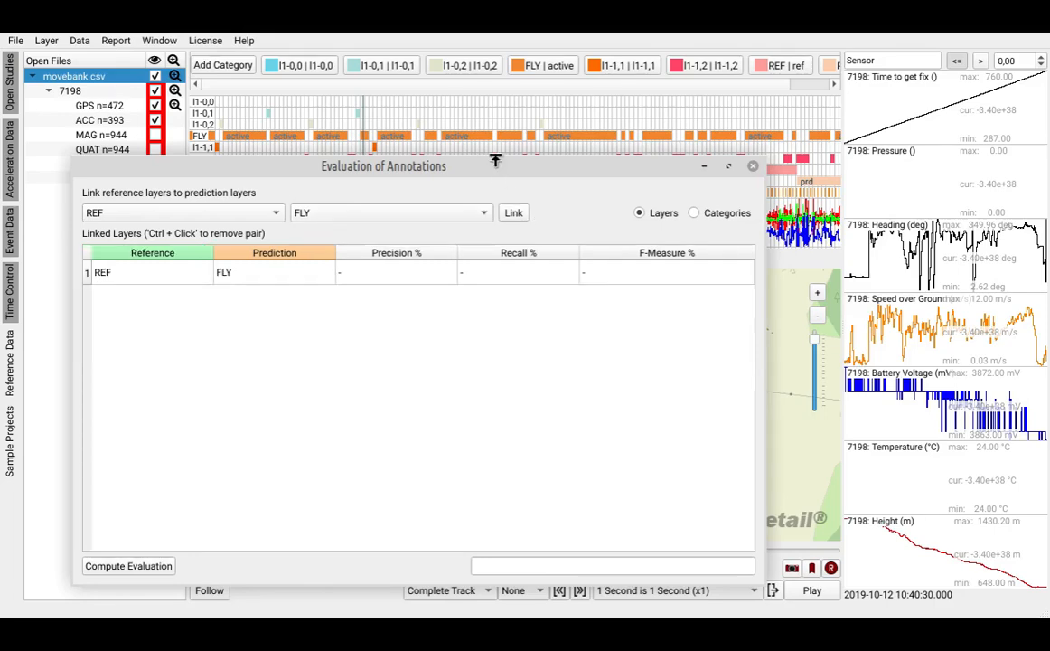
# - Compute the evaluation for the linked REF and FLY layers and review its precision, recall and F-measure
pyautogui.moveTo(495, 161); pyautogui.dragTo(495, 223)
pyautogui.click(397, 176)
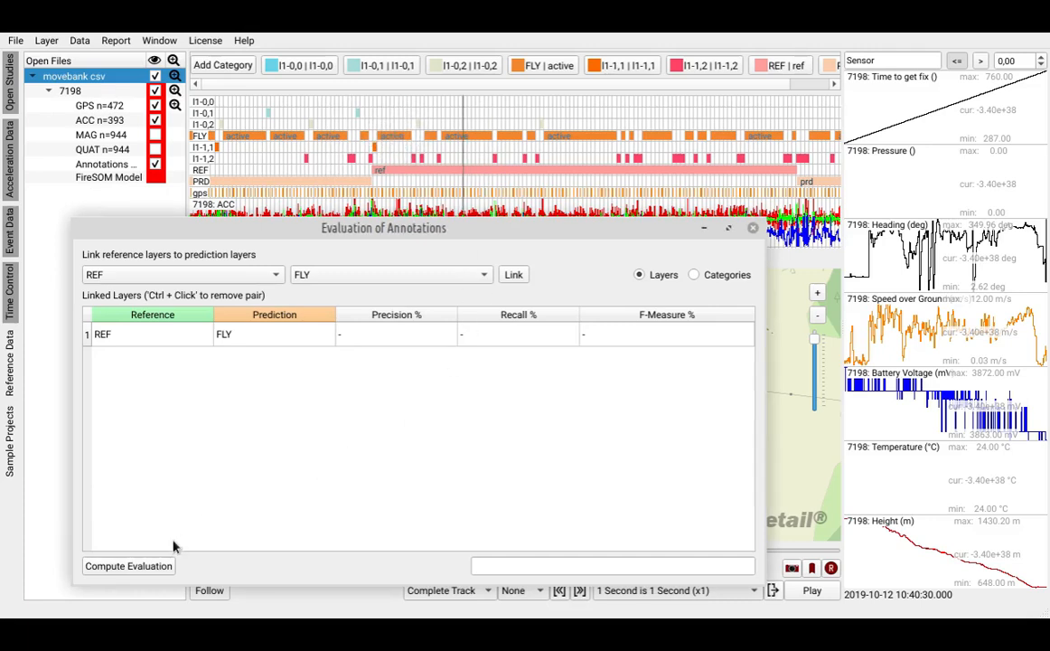
pyautogui.click(136, 566)
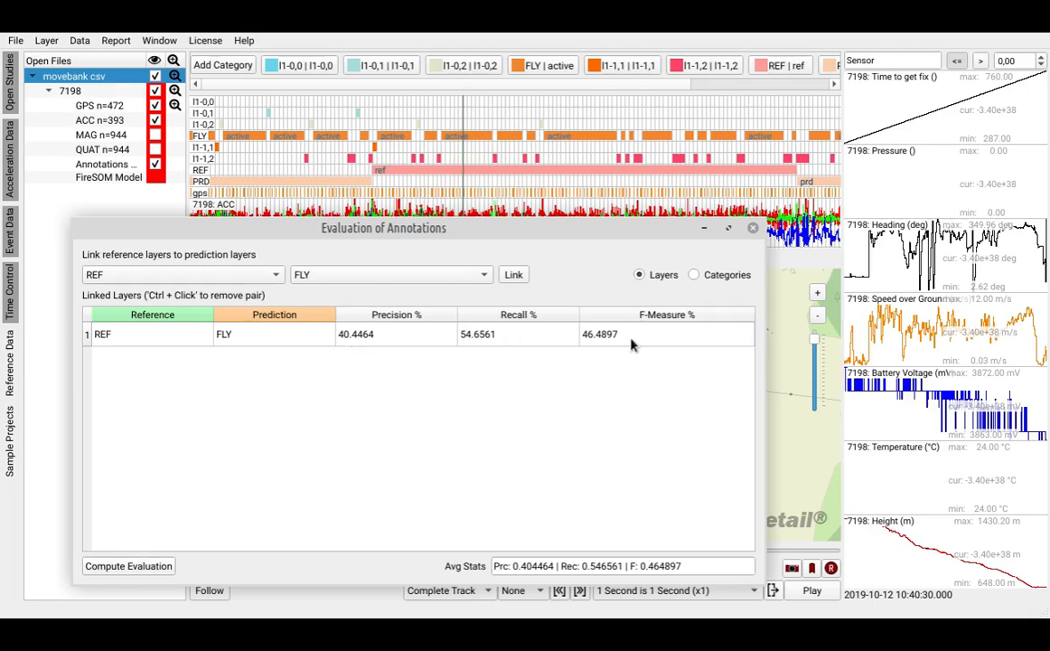
pyautogui.moveTo(633, 344)
pyautogui.moveTo(492, 338)
pyautogui.moveTo(522, 323)
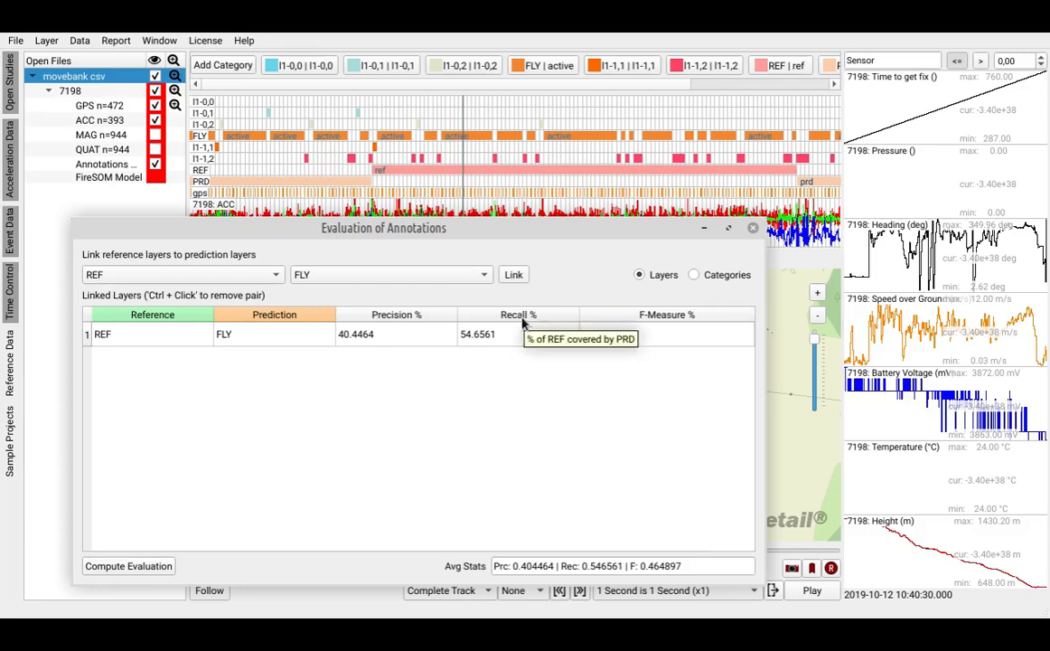
pyautogui.moveTo(402, 322)
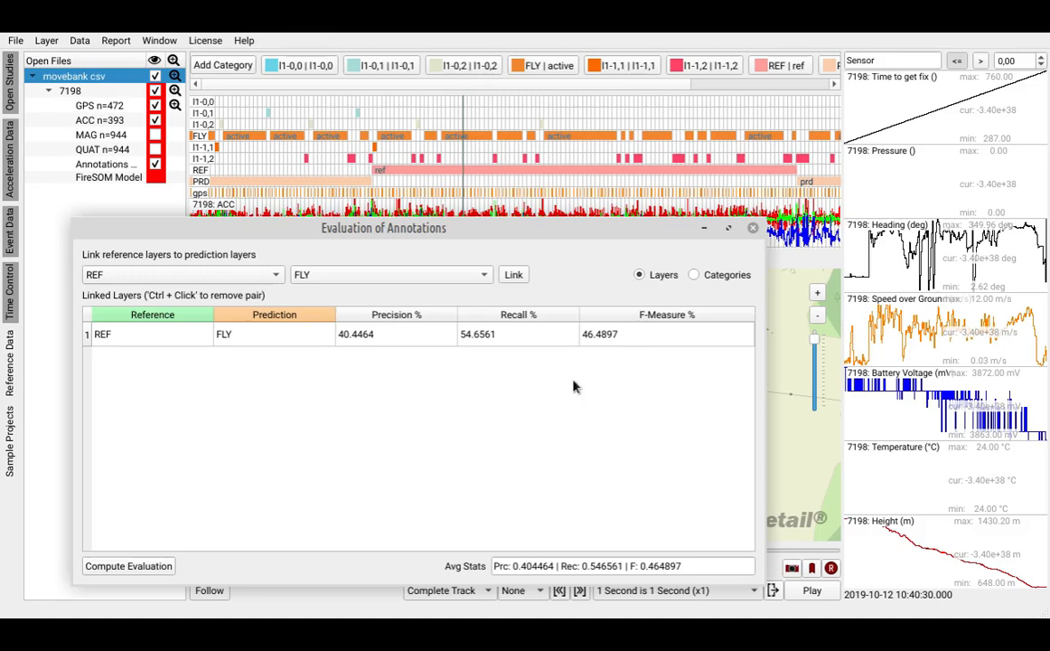
# - Switch the evaluation to categories, link reference category ref to prediction category active, and compute the evaluation
pyautogui.click(694, 275)
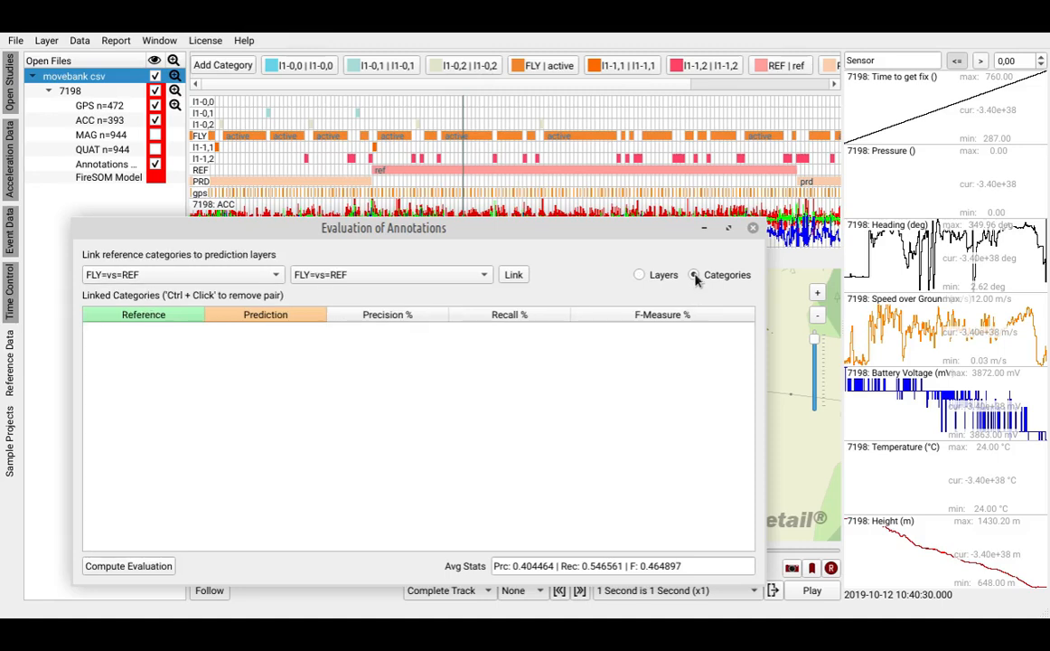
pyautogui.click(152, 275)
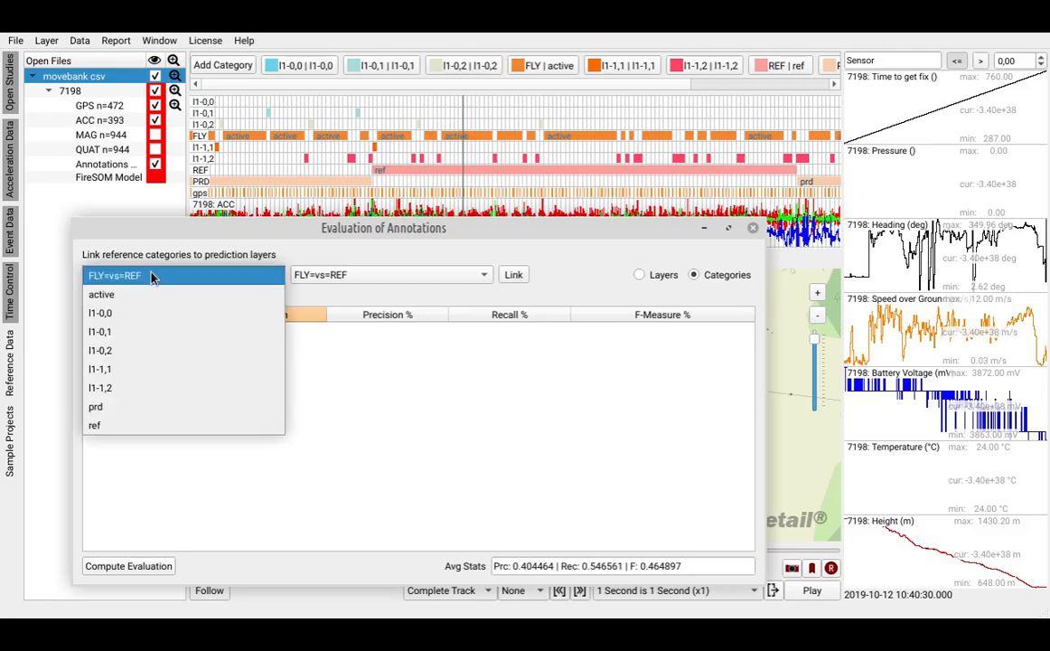
pyautogui.click(96, 291)
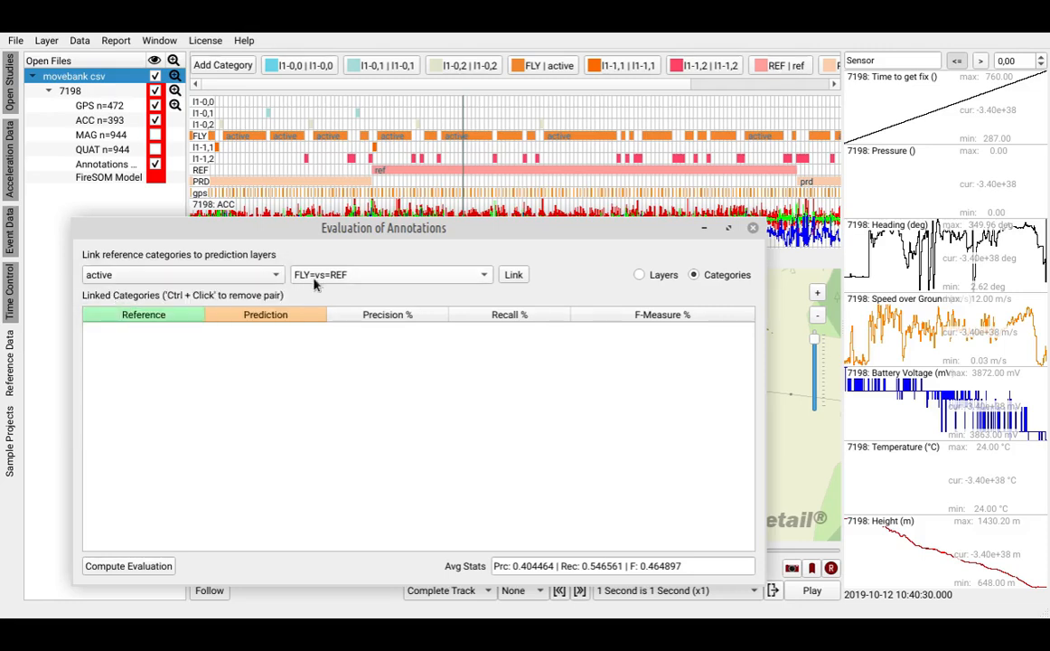
pyautogui.click(378, 276)
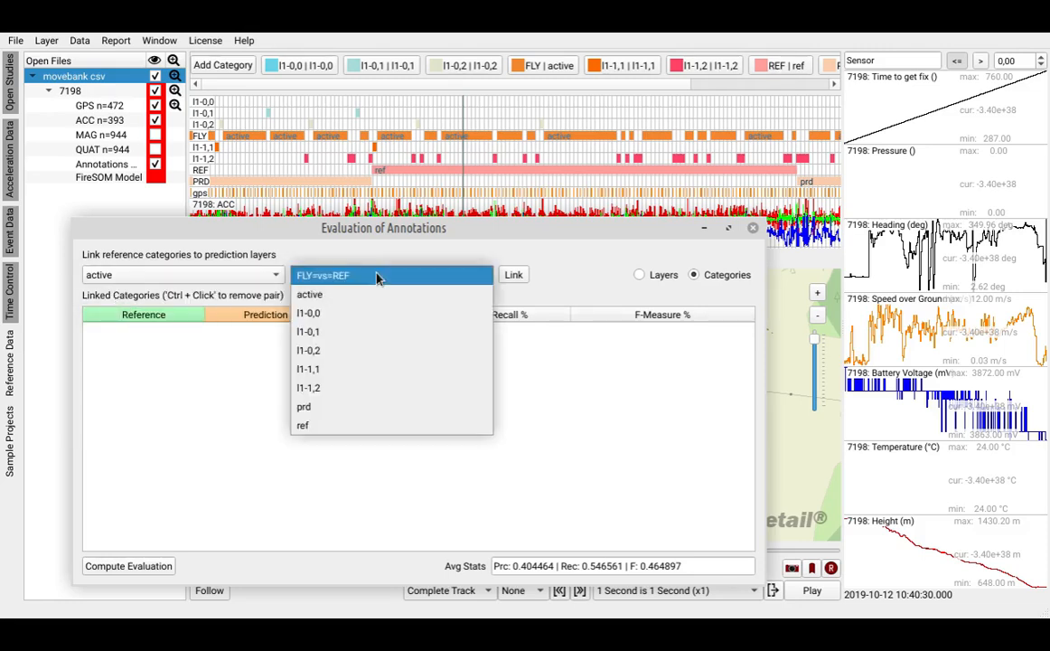
pyautogui.click(333, 432)
pyautogui.click(202, 277)
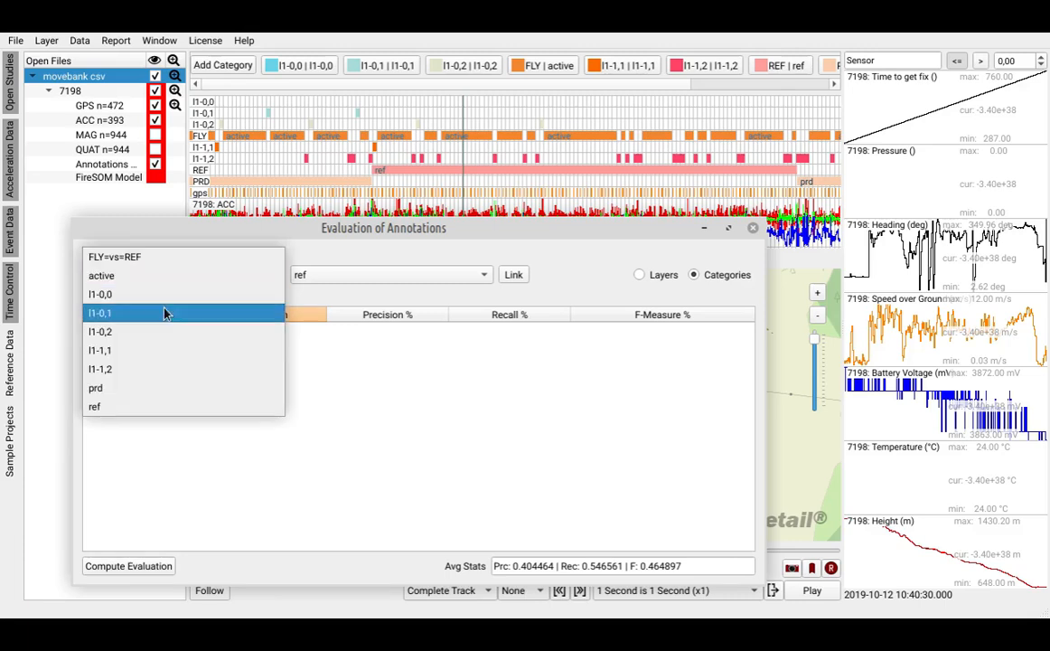
pyautogui.click(110, 409)
pyautogui.click(379, 276)
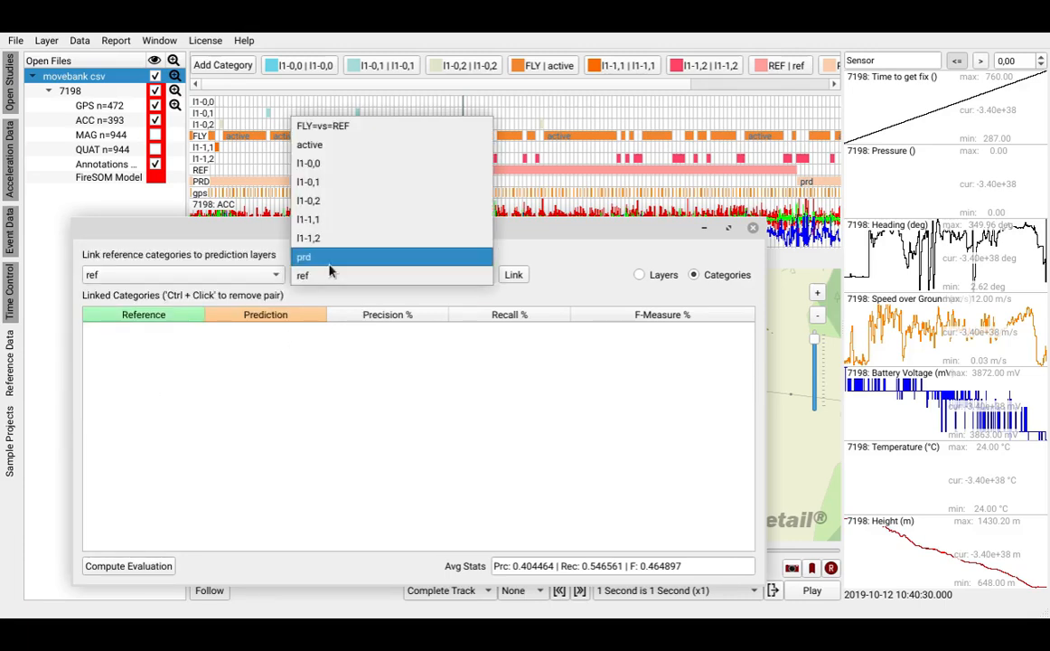
pyautogui.click(316, 143)
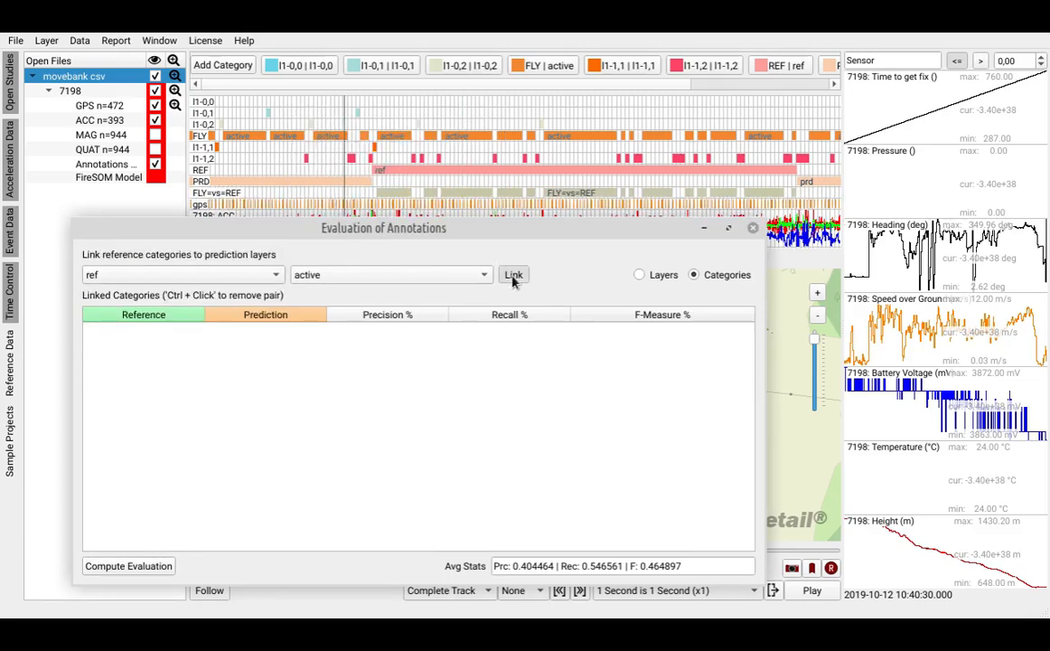
pyautogui.click(513, 275)
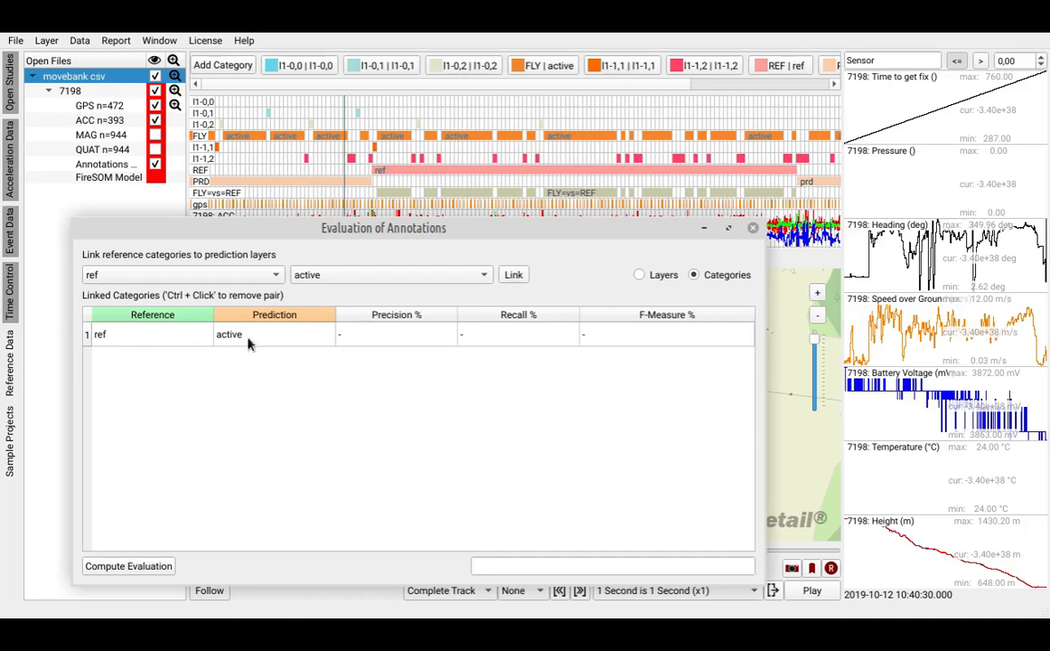
pyautogui.click(155, 566)
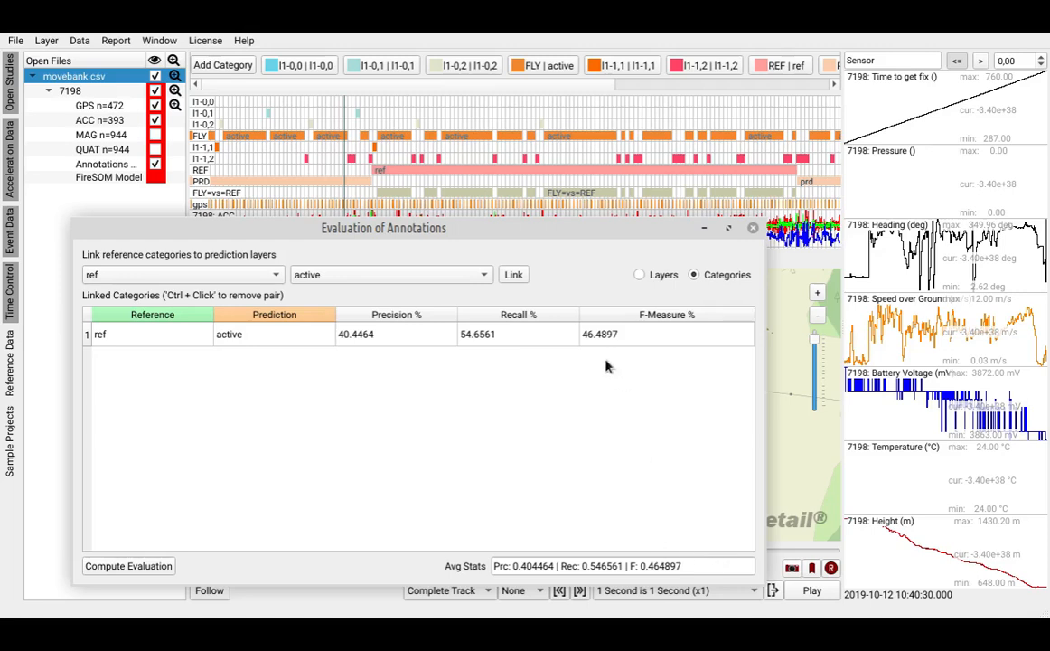
# - Return the evaluation to layers and link reference layer REF to prediction layer l1-0,0
pyautogui.click(640, 275)
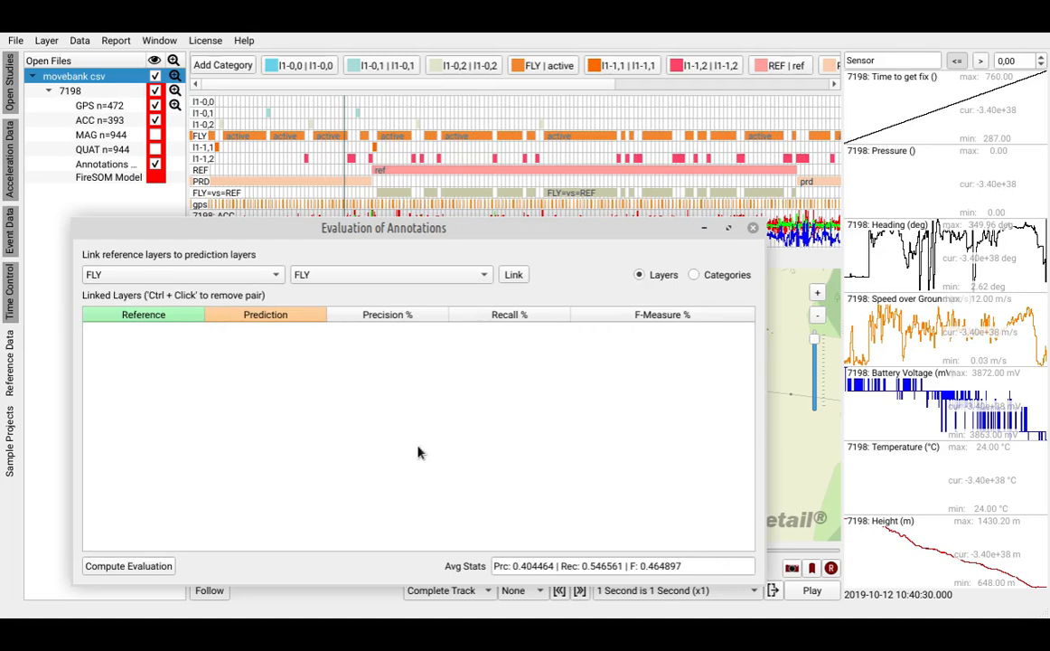
pyautogui.click(158, 275)
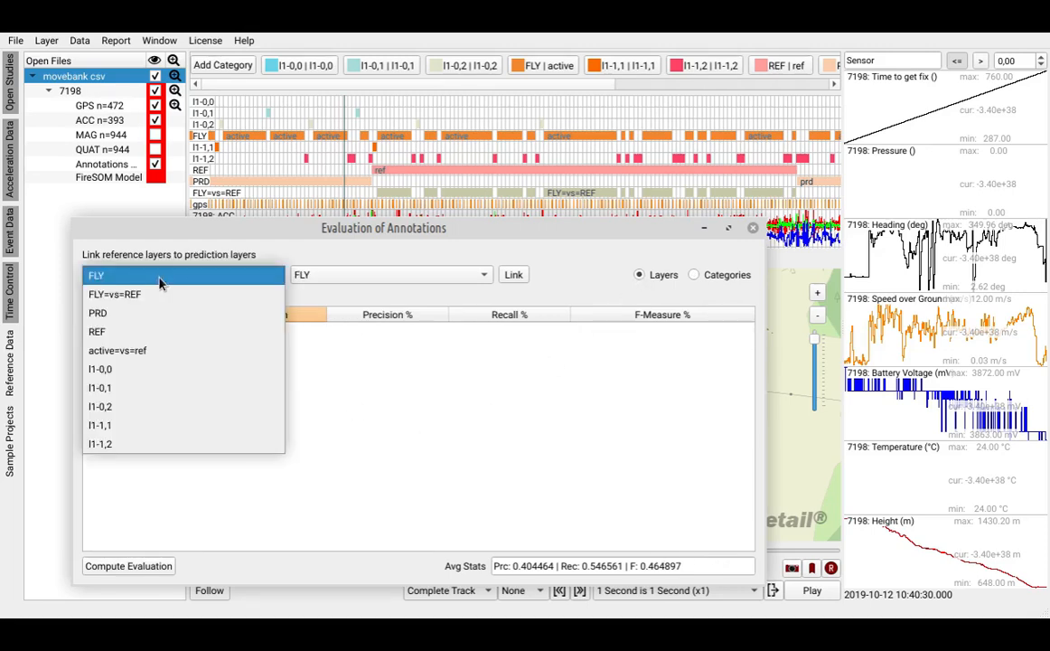
pyautogui.click(99, 331)
pyautogui.click(359, 274)
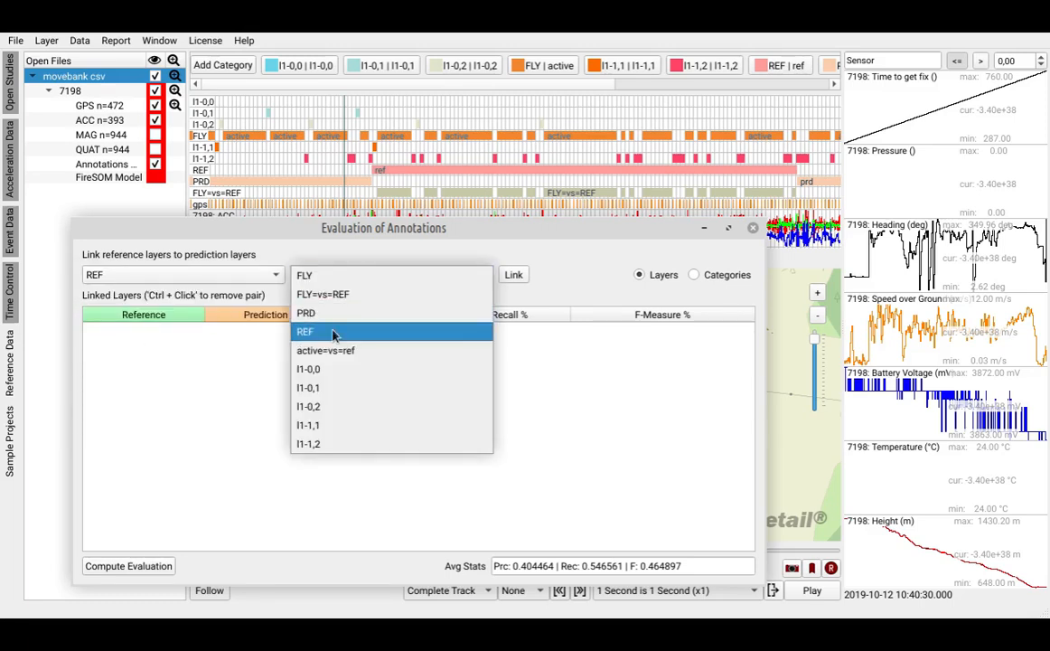
pyautogui.click(331, 371)
pyautogui.click(511, 275)
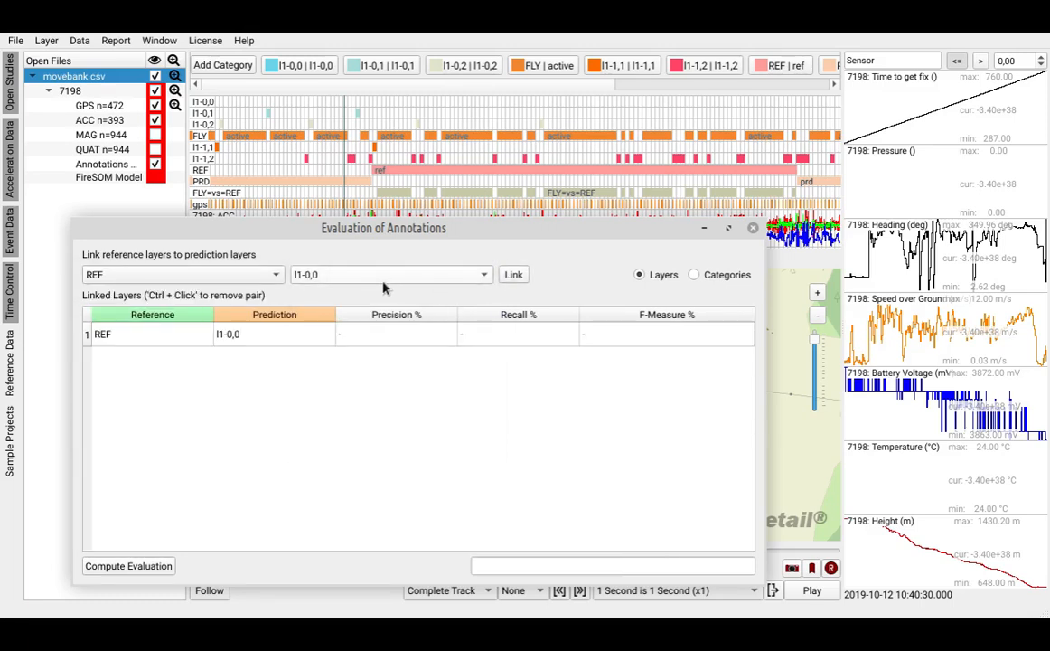
# - Link reference layer REF to prediction layers l1-0,1, l1-0,2, l1-1,1 and l1-1,2, and compute the evaluation for all linked pairs
pyautogui.click(394, 277)
pyautogui.click(357, 294)
pyautogui.click(513, 275)
pyautogui.click(389, 275)
pyautogui.click(352, 294)
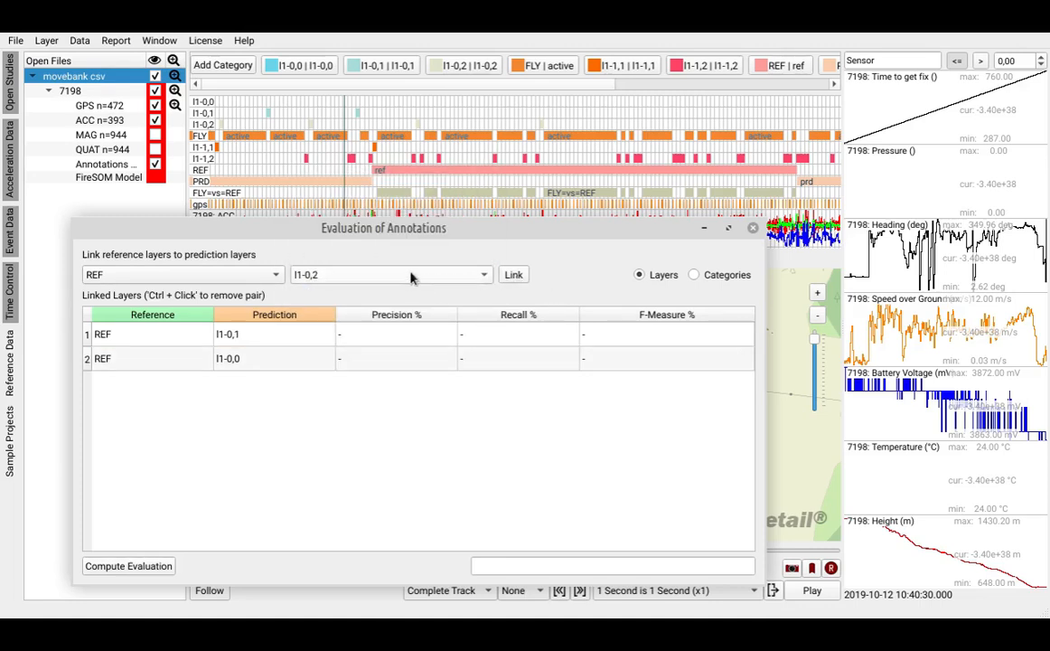
pyautogui.click(513, 275)
pyautogui.scroll(-1, 384, 284)
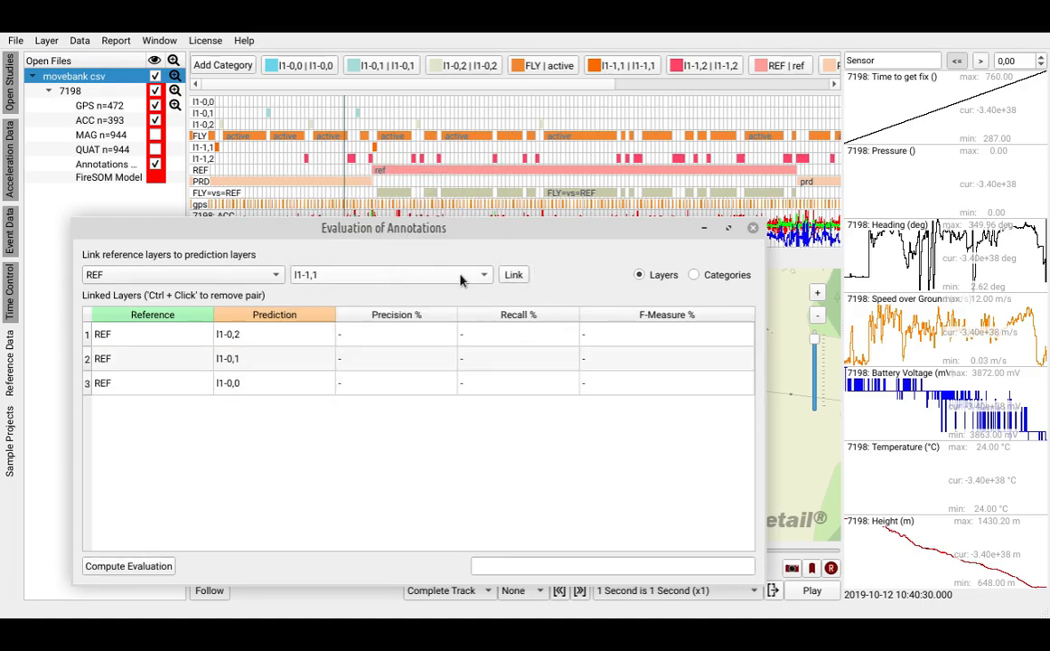
pyautogui.click(512, 275)
pyautogui.click(512, 275)
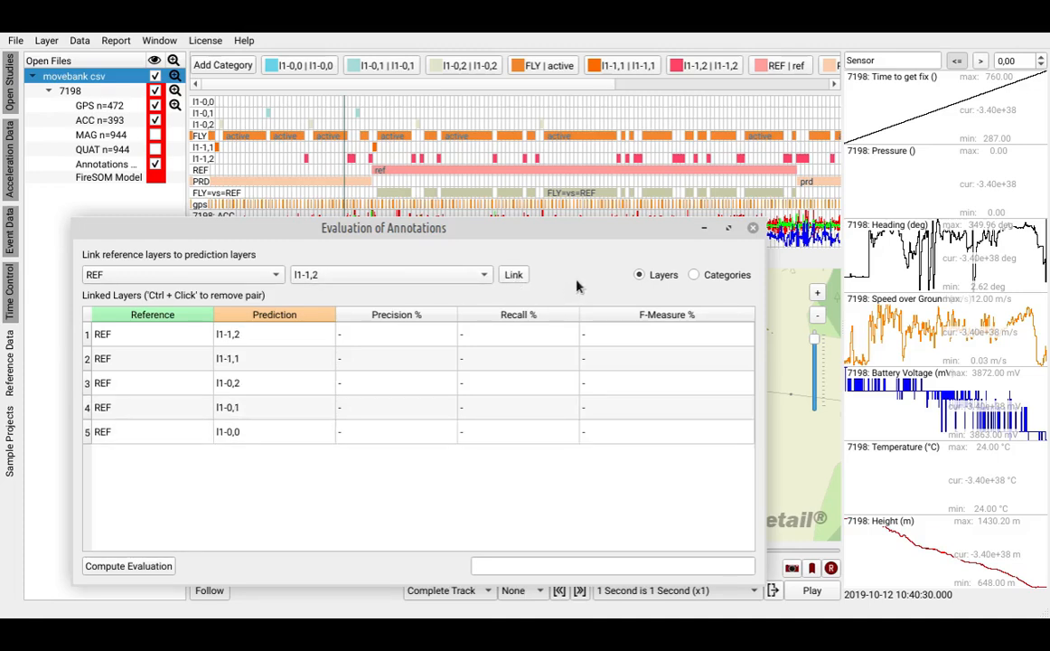
pyautogui.click(137, 566)
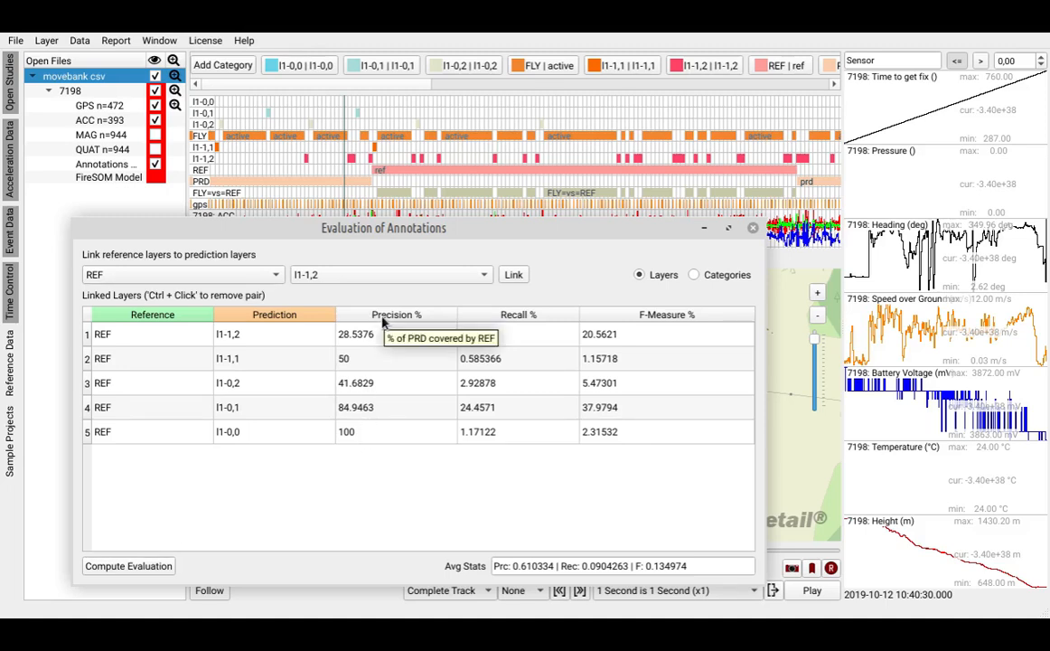
# - Link reference layer REF to itself as the prediction layer and recompute the evaluation as a check
pyautogui.click(319, 280)
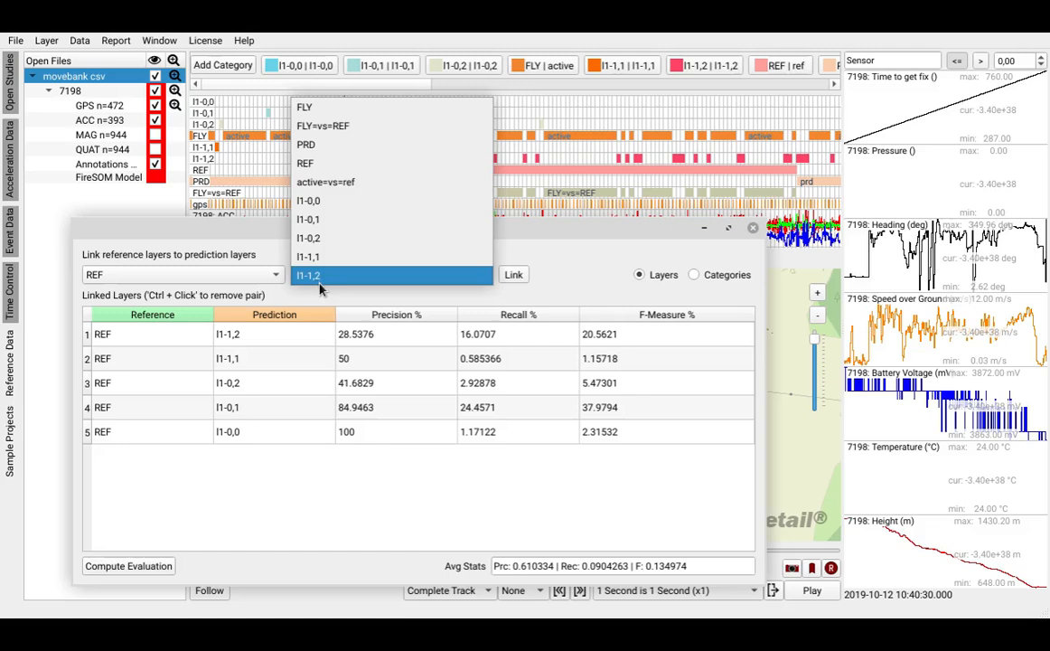
pyautogui.click(314, 164)
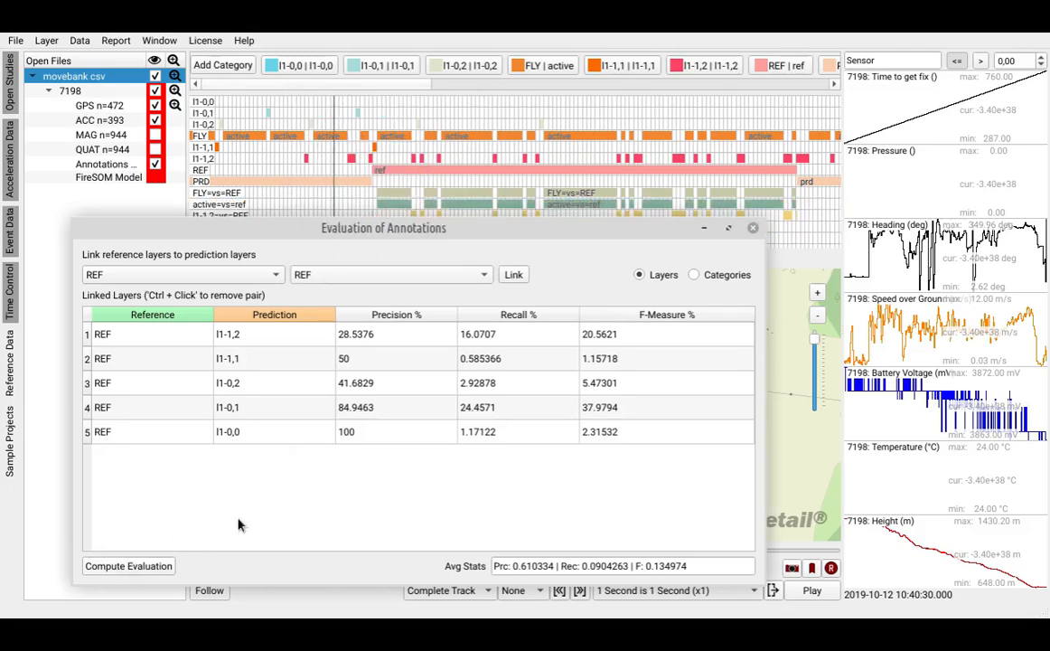
pyautogui.click(512, 274)
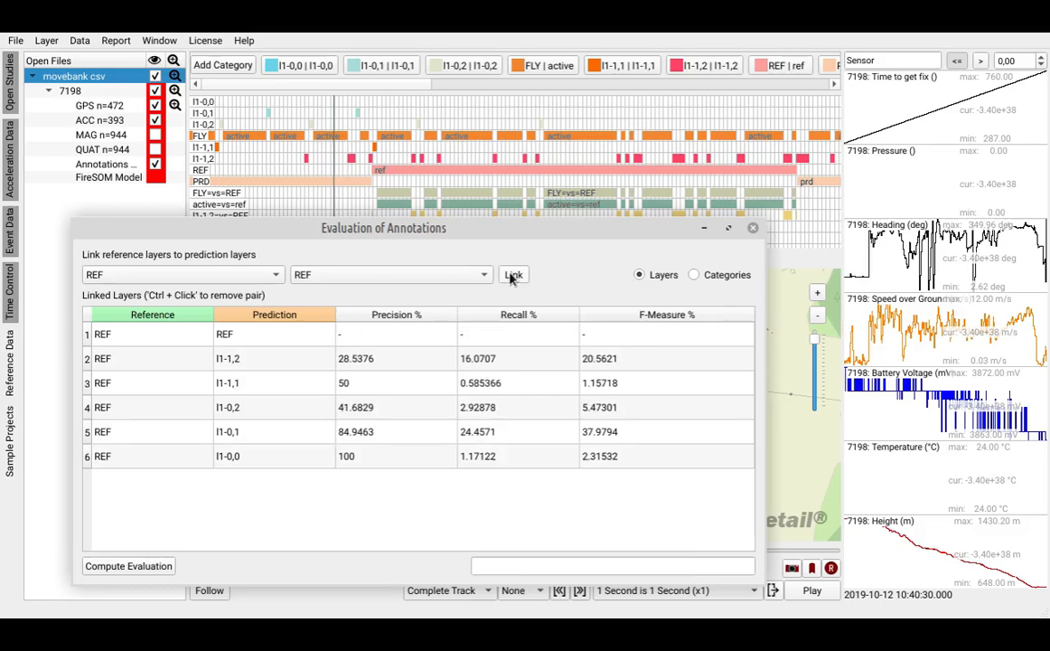
pyautogui.click(149, 565)
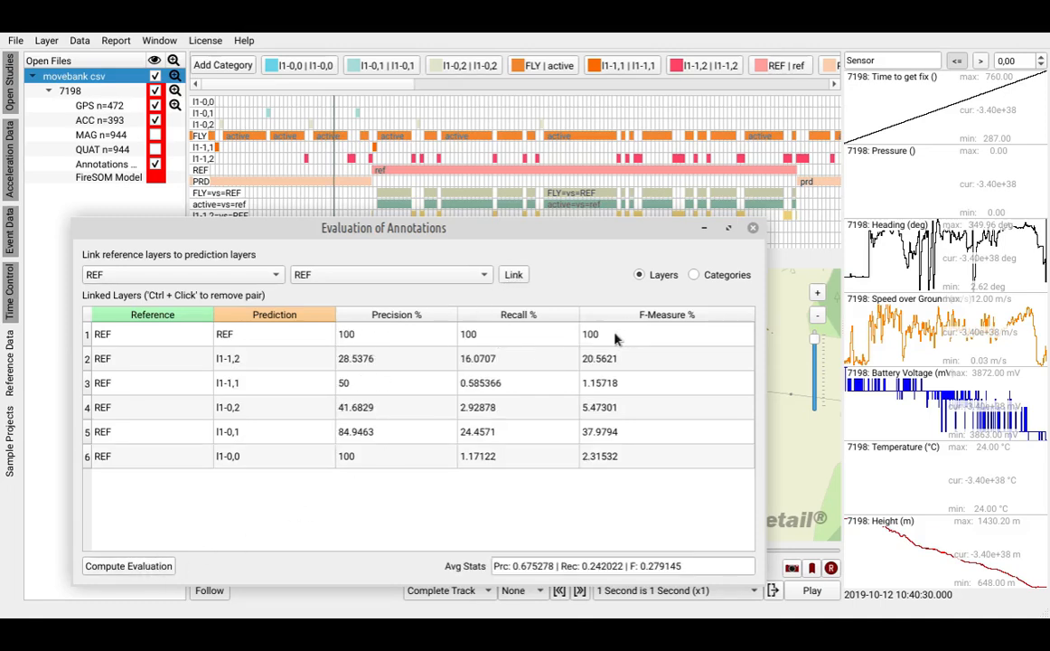
pyautogui.moveTo(614, 338)
# - Uncover the map, select the track area around 7198, inspect the matching time ranges in the timeline, and clear the selection
pyautogui.moveTo(544, 227)
pyautogui.mouseDown()
pyautogui.moveTo(497, 214)
pyautogui.moveTo(70, 330)
pyautogui.mouseUp()
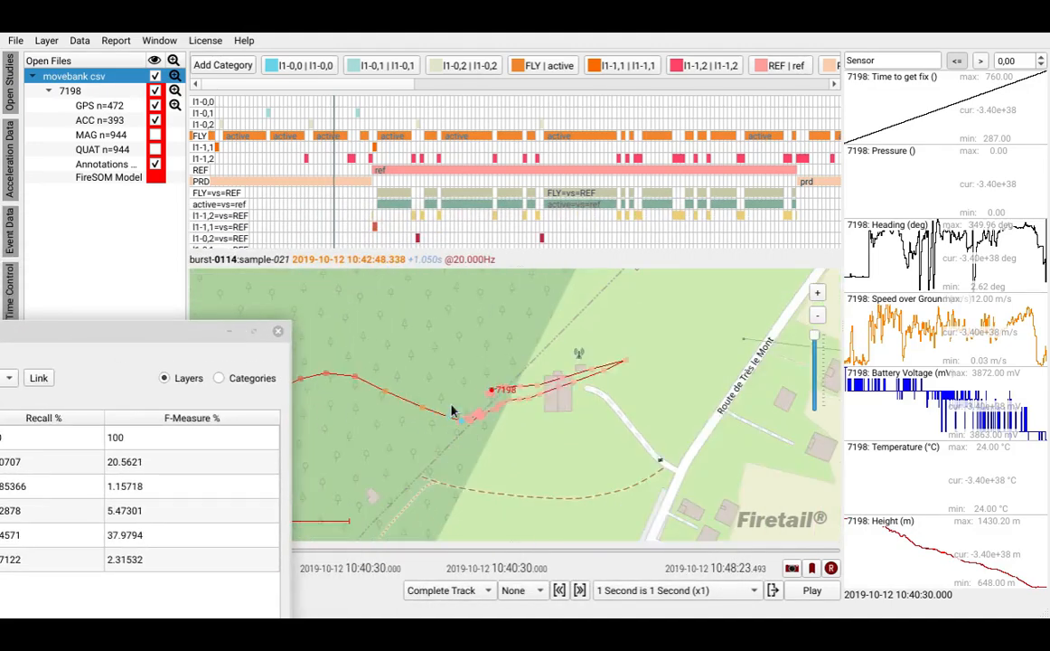
pyautogui.scroll(1, 453, 411)
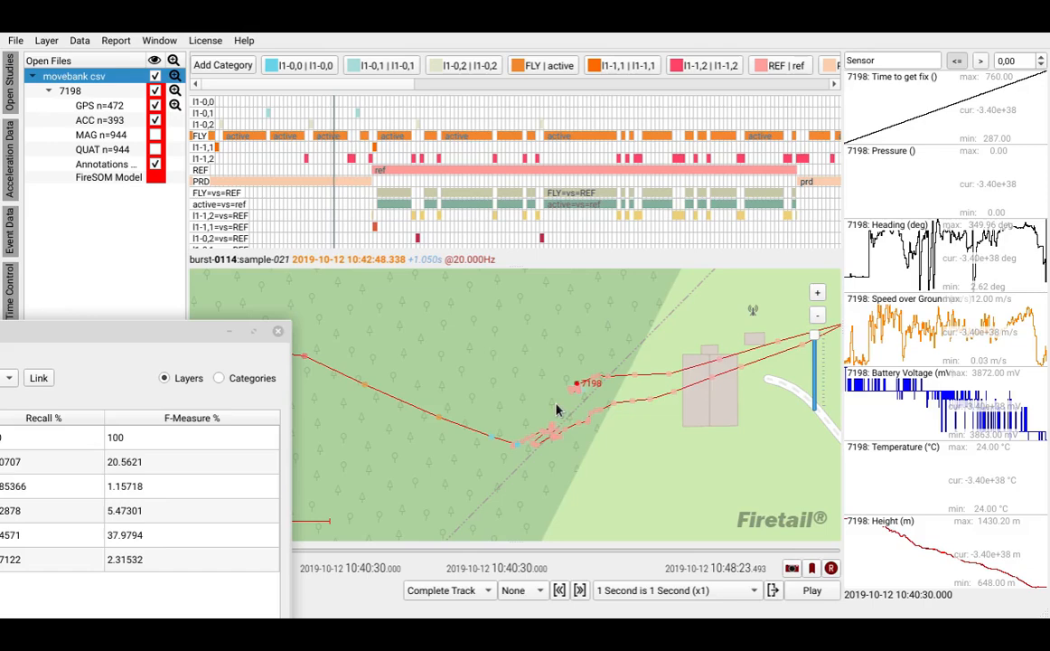
pyautogui.moveTo(481, 327); pyautogui.dragTo(654, 492)
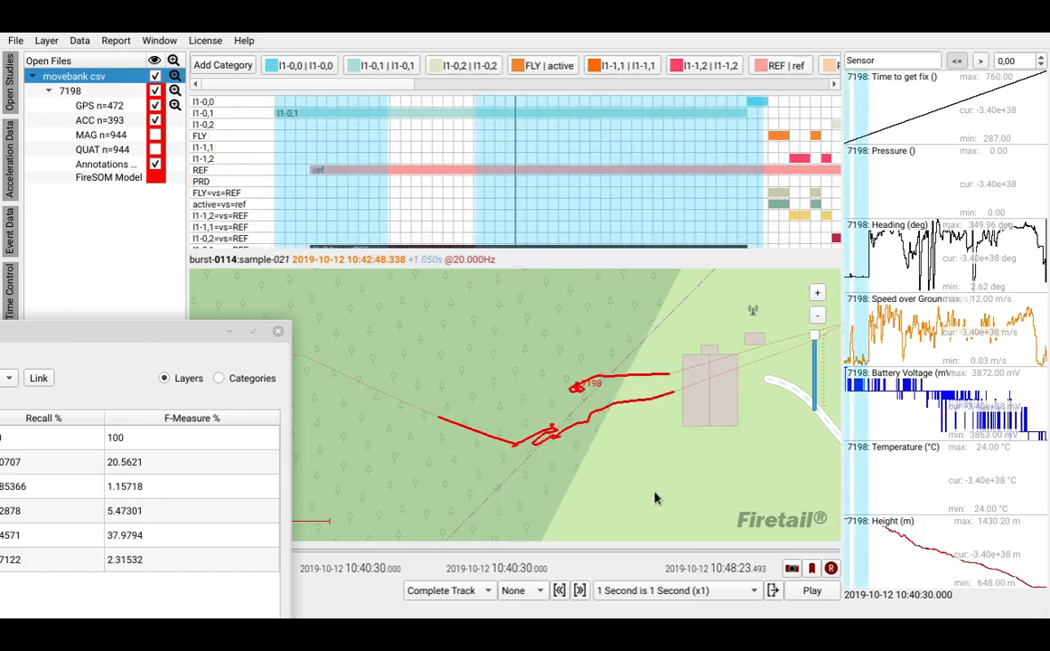
pyautogui.scroll(-5, 639, 183)
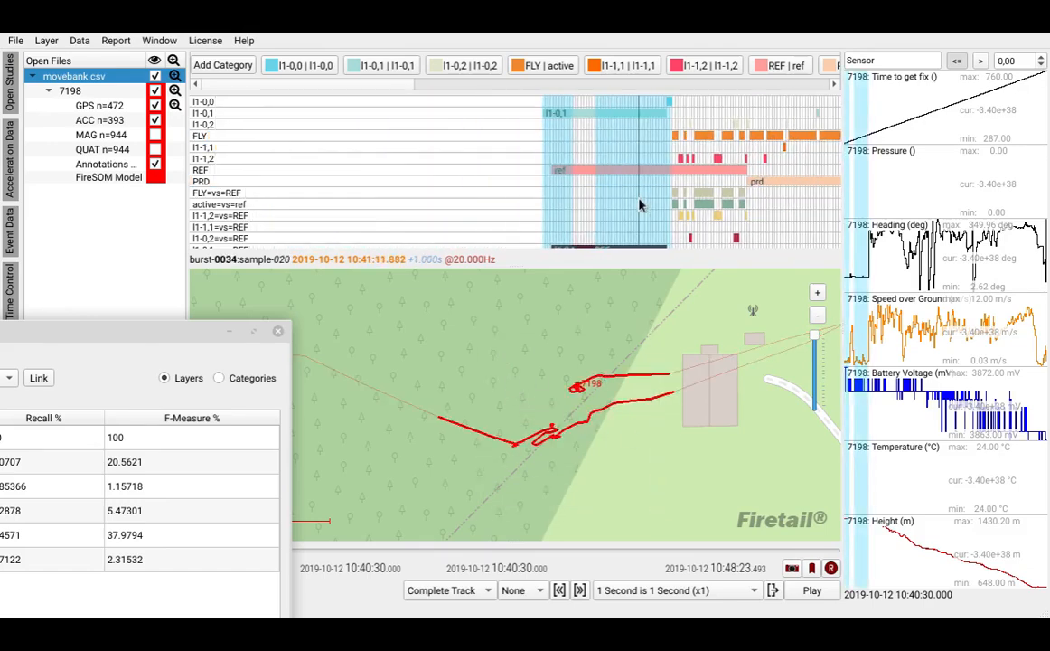
pyautogui.click(709, 196)
pyautogui.moveTo(659, 194); pyautogui.dragTo(334, 191)
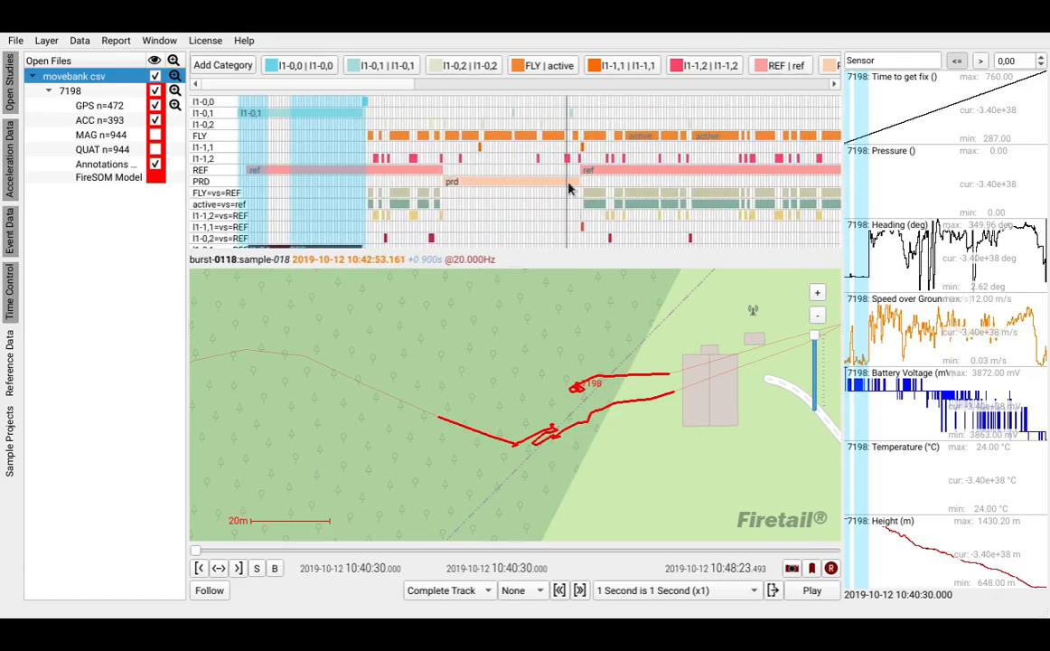
pyautogui.click(567, 187)
# - Select the timeline range from the first prd annotation into the second one and recompute the evaluation for that selection
pyautogui.moveTo(3, 398)
pyautogui.mouseDown()
pyautogui.moveTo(154, 281)
pyautogui.moveTo(397, 218)
pyautogui.mouseUp()
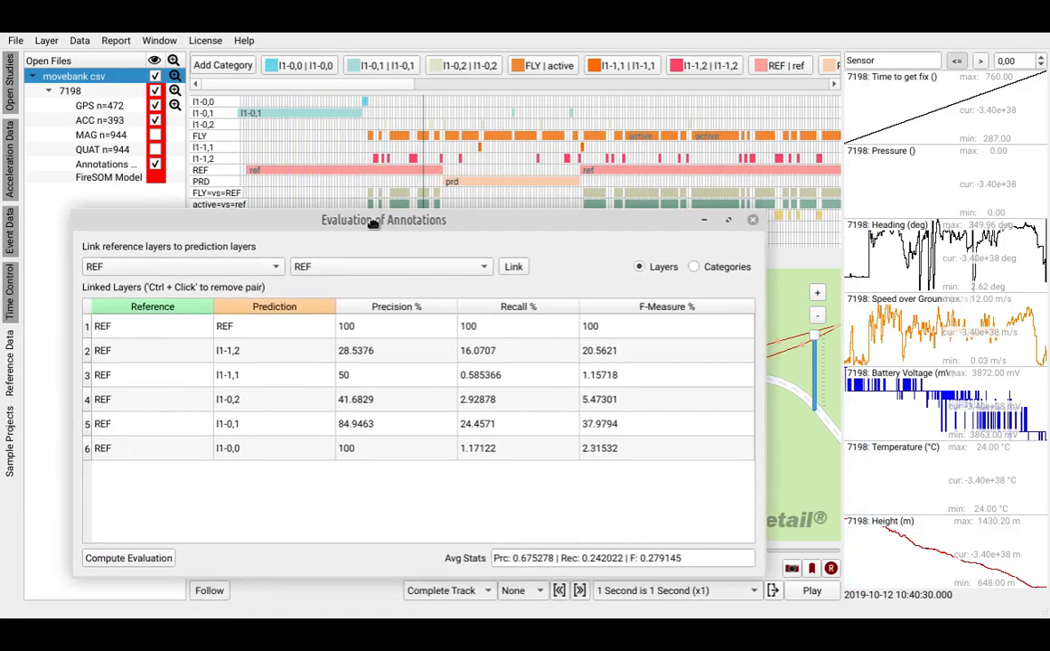
pyautogui.scroll(-2, 428, 178)
pyautogui.moveTo(428, 178); pyautogui.dragTo(803, 171)
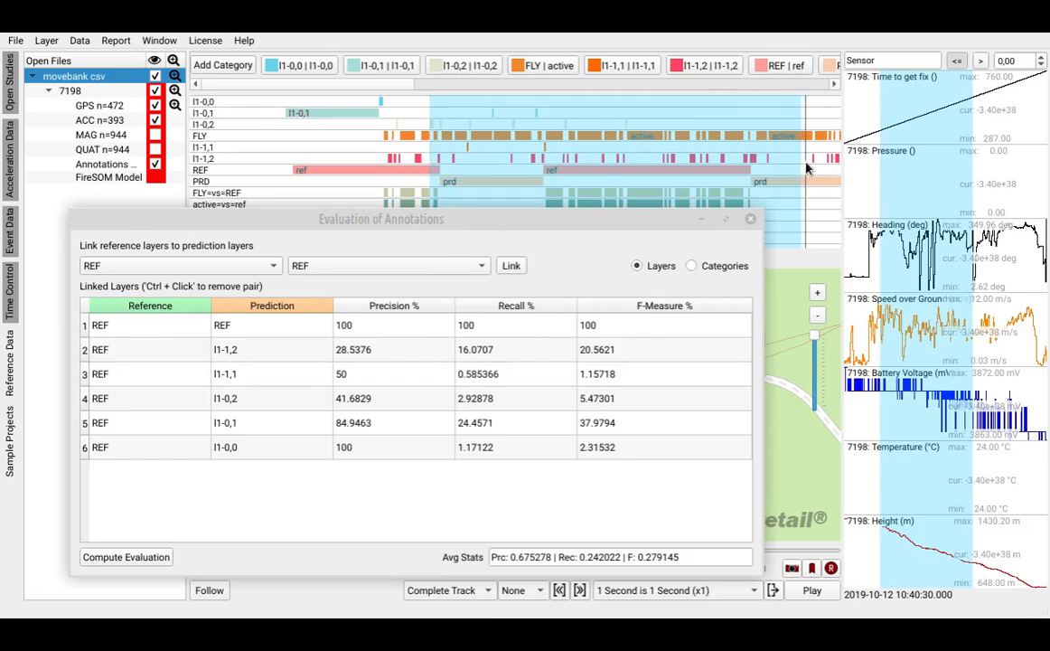
pyautogui.click(618, 246)
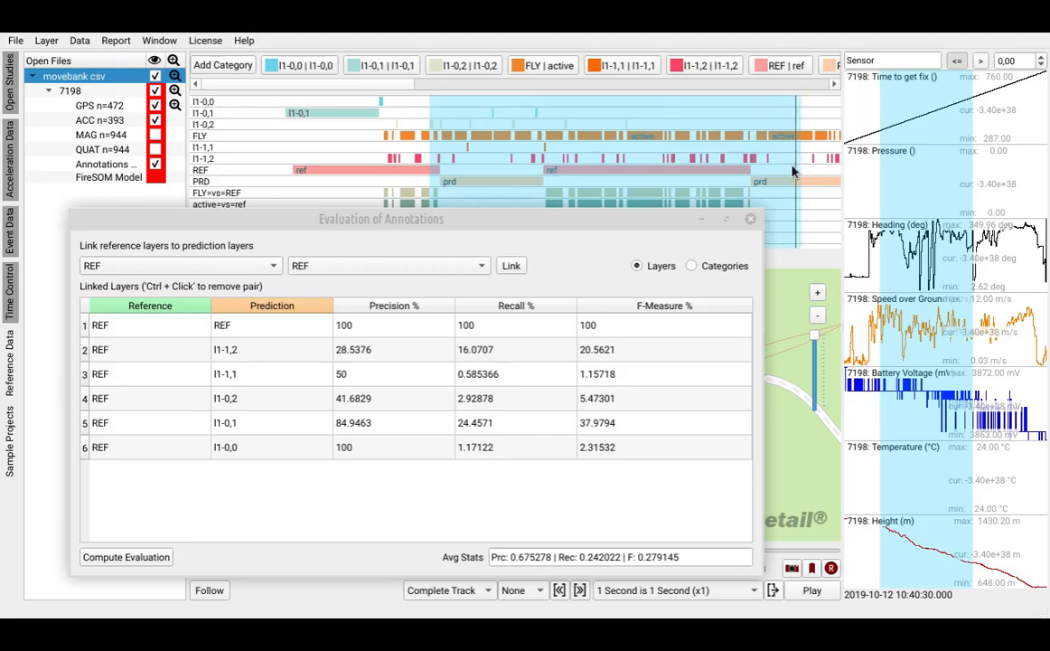
pyautogui.click(583, 228)
pyautogui.moveTo(582, 228); pyautogui.dragTo(607, 209)
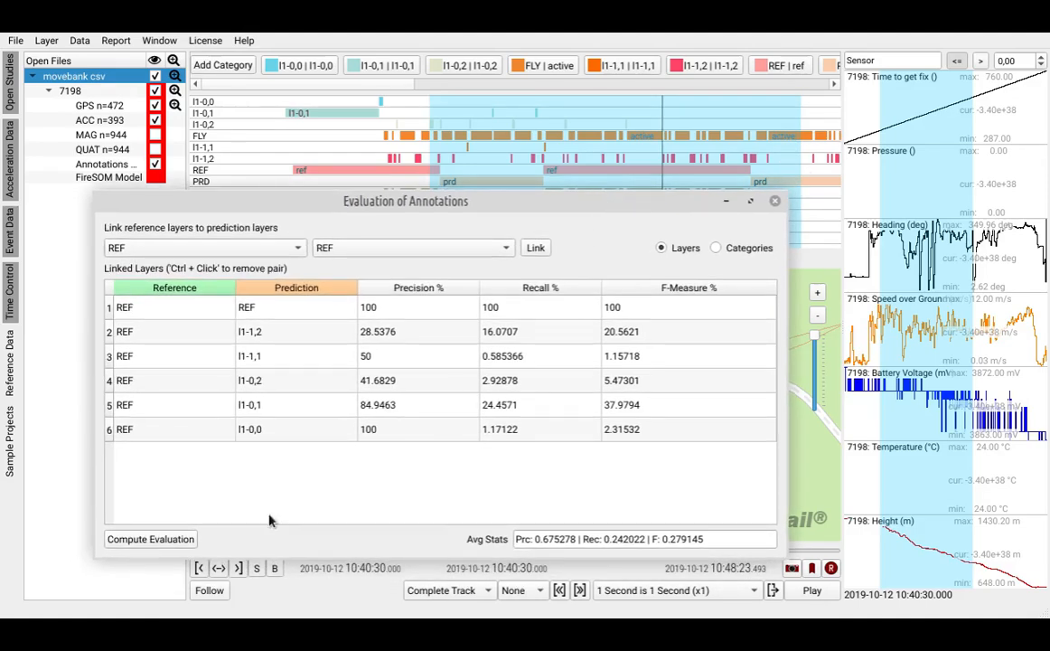
pyautogui.click(152, 540)
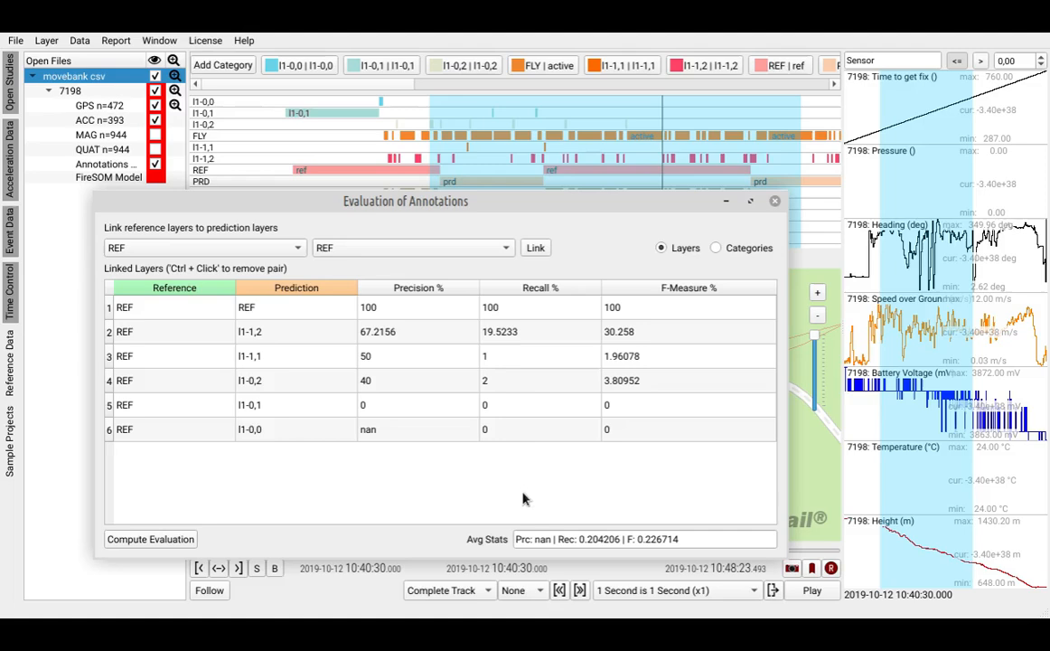
# - Close the evaluation of annotations and clear the selected time range in the timeline
pyautogui.moveTo(535, 202)
pyautogui.mouseDown()
pyautogui.moveTo(434, 388)
pyautogui.moveTo(544, 194)
pyautogui.moveTo(506, 213)
pyautogui.moveTo(507, 224)
pyautogui.mouseUp()
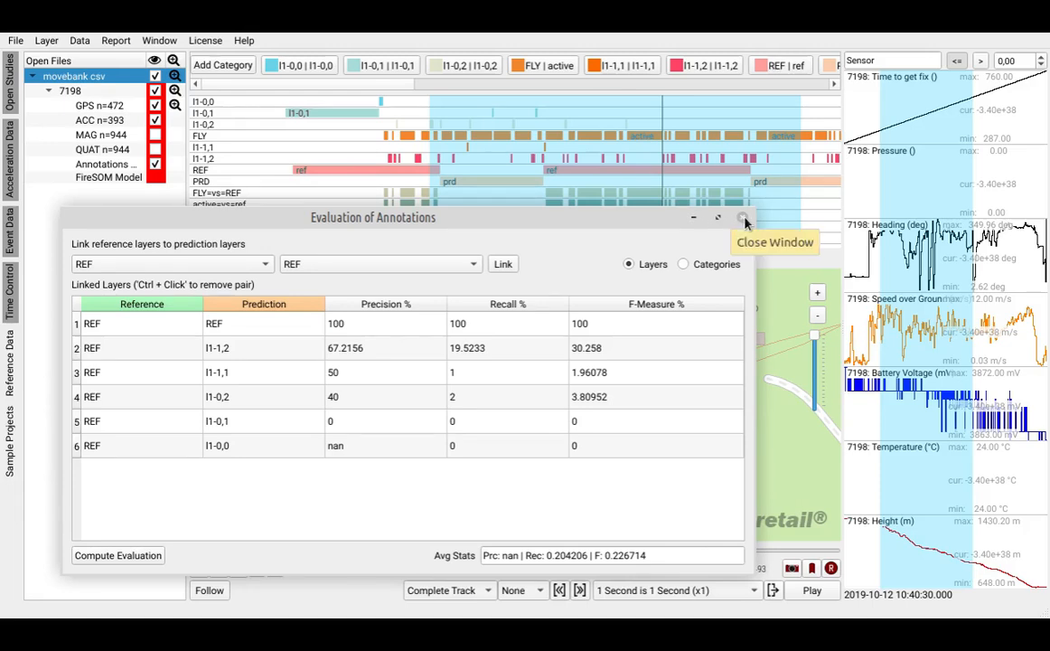
pyautogui.click(742, 219)
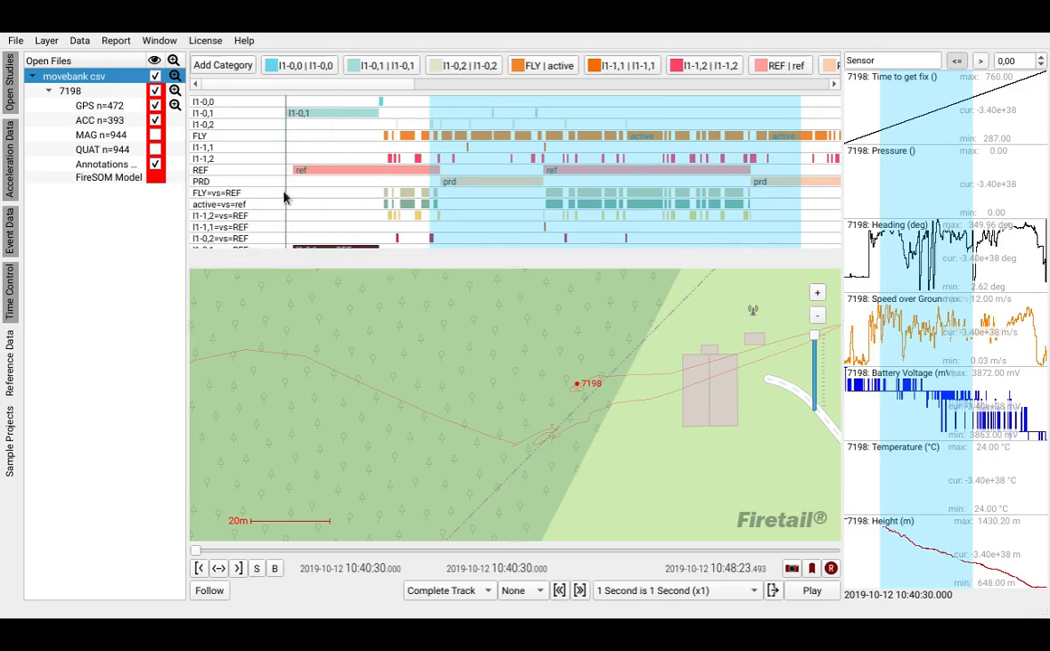
pyautogui.moveTo(562, 196); pyautogui.dragTo(305, 191)
pyautogui.scroll(-8, 583, 198)
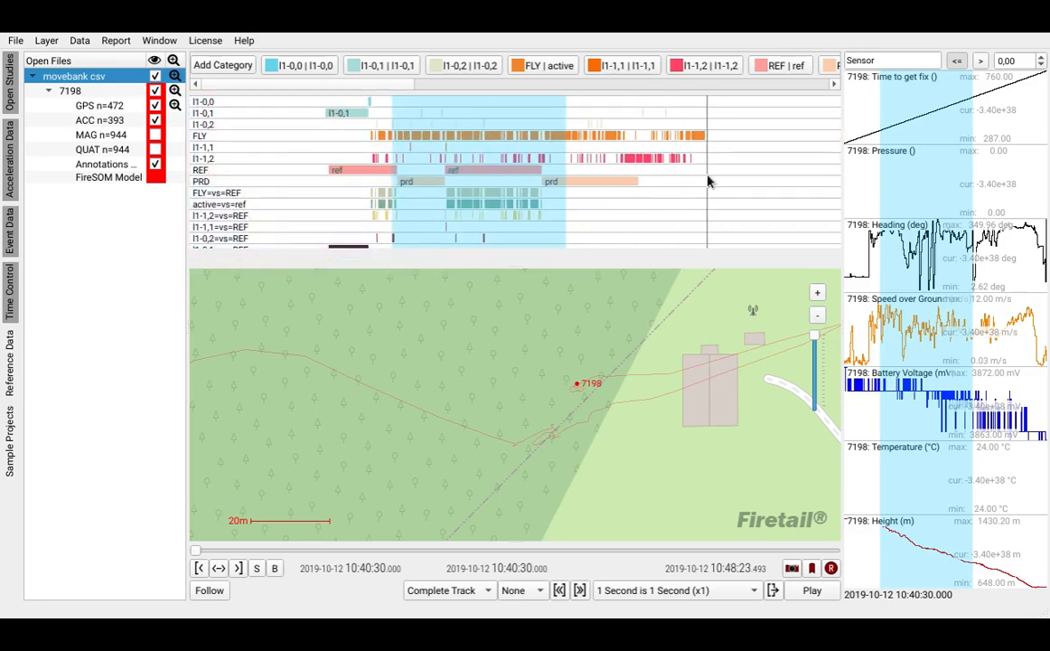
pyautogui.click(511, 188)
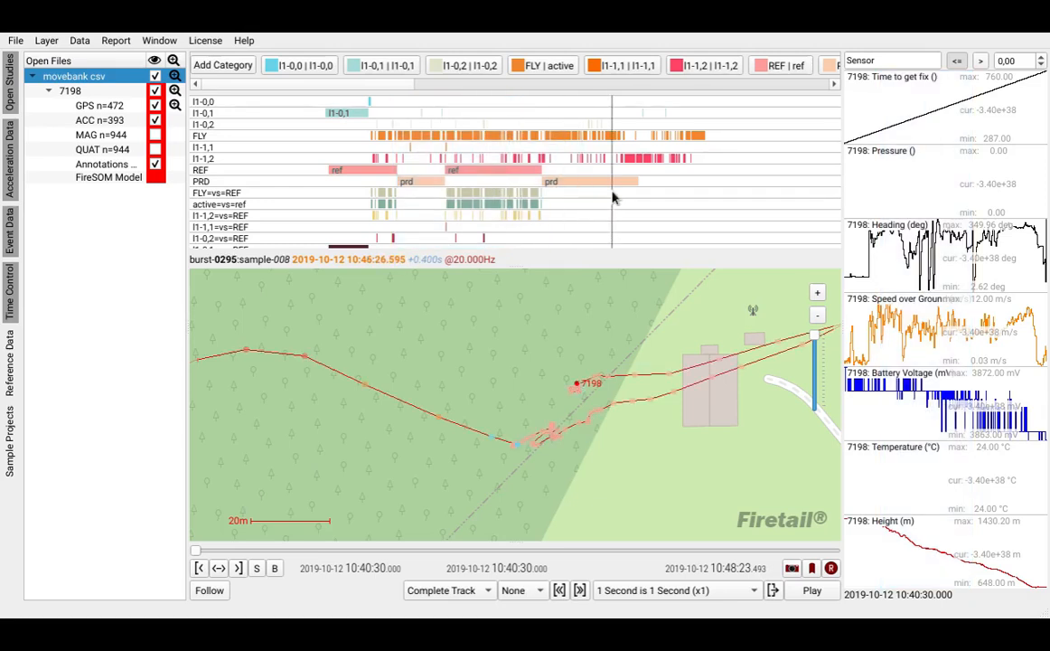